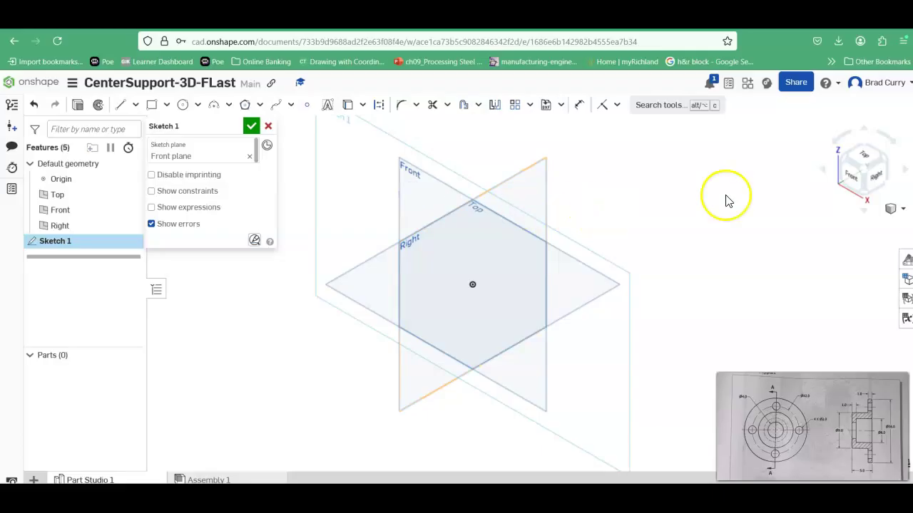
Sketch a center point circle on the Front plane, centred on the origin, and set its diameter to 16 in
click(608, 175)
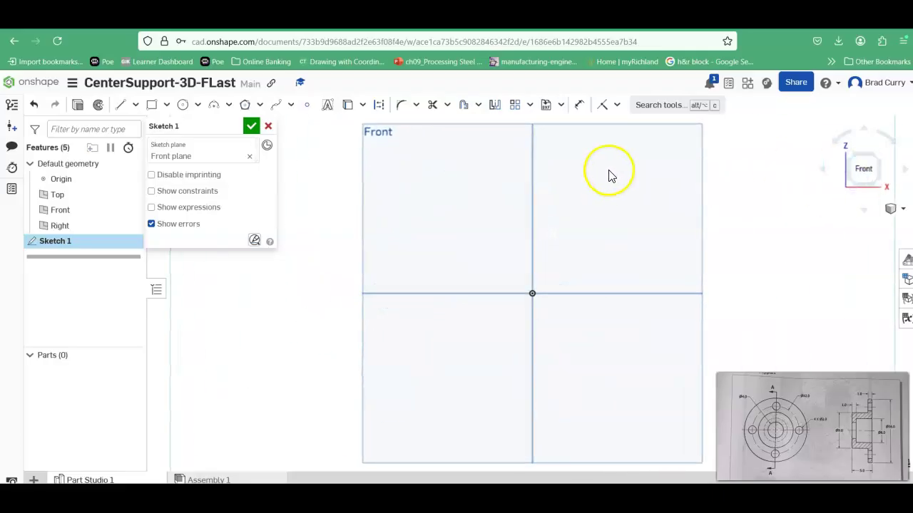
click(197, 105)
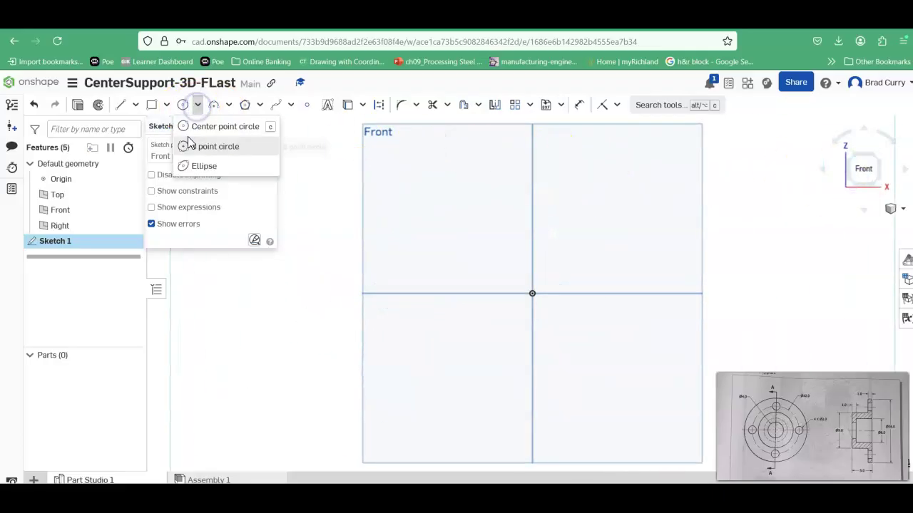
click(189, 127)
click(532, 294)
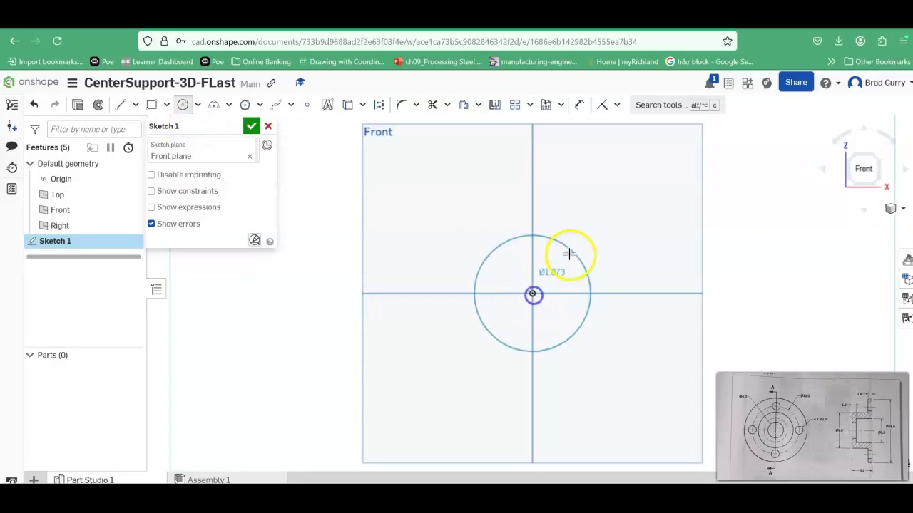
scroll(603, 221, up, 1)
scroll(604, 219, down, 3)
click(604, 219)
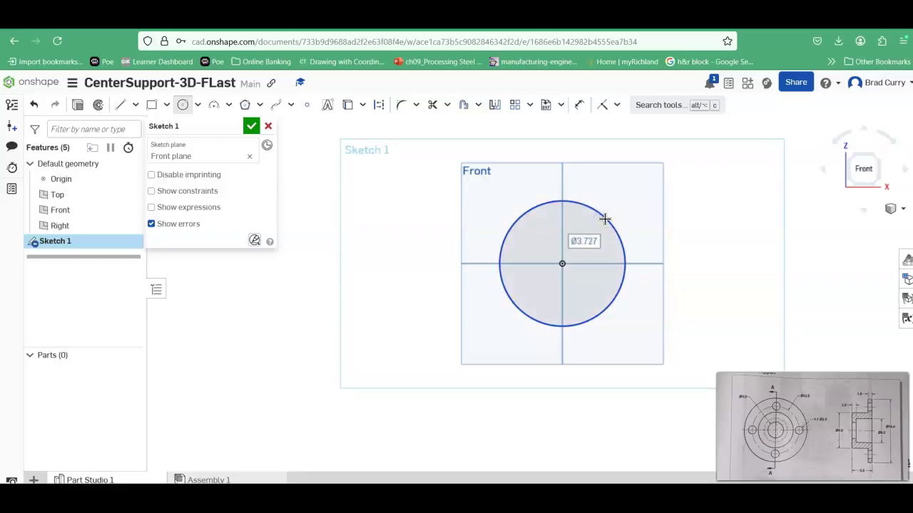
text(16)
key(Return)
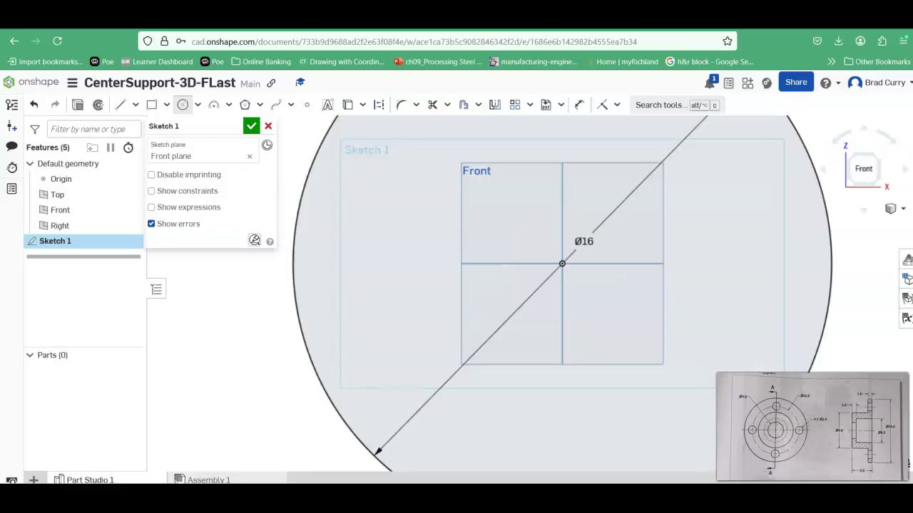
Add two concentric circles centred on the origin, with diameters of 9 in and 4 in
scroll(571, 225, down, 5)
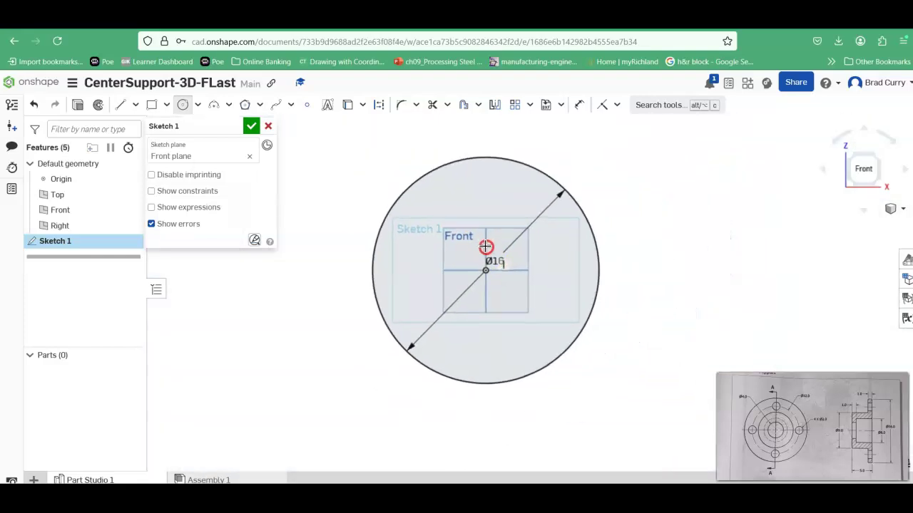
click(484, 270)
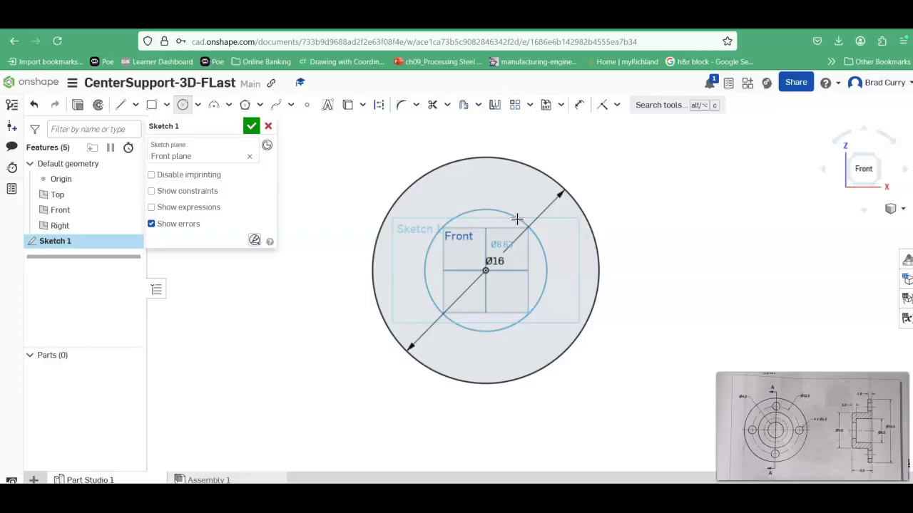
click(513, 214)
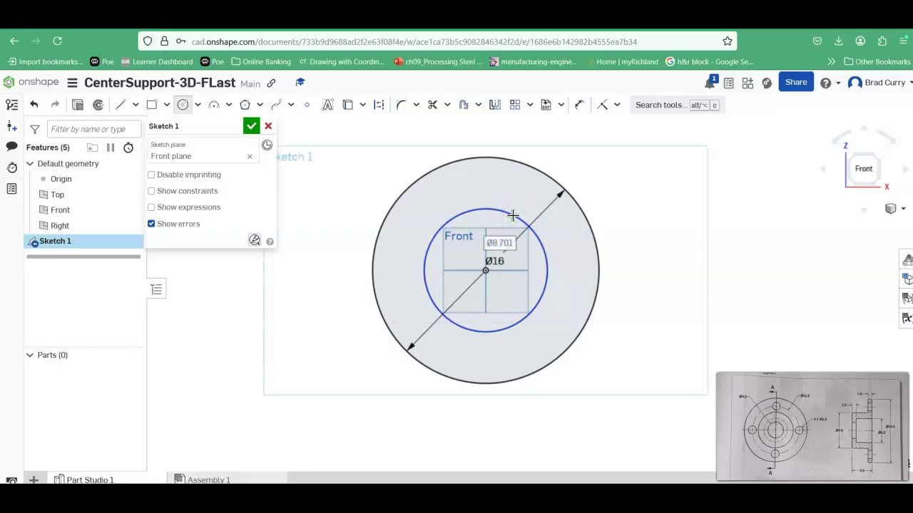
click(487, 271)
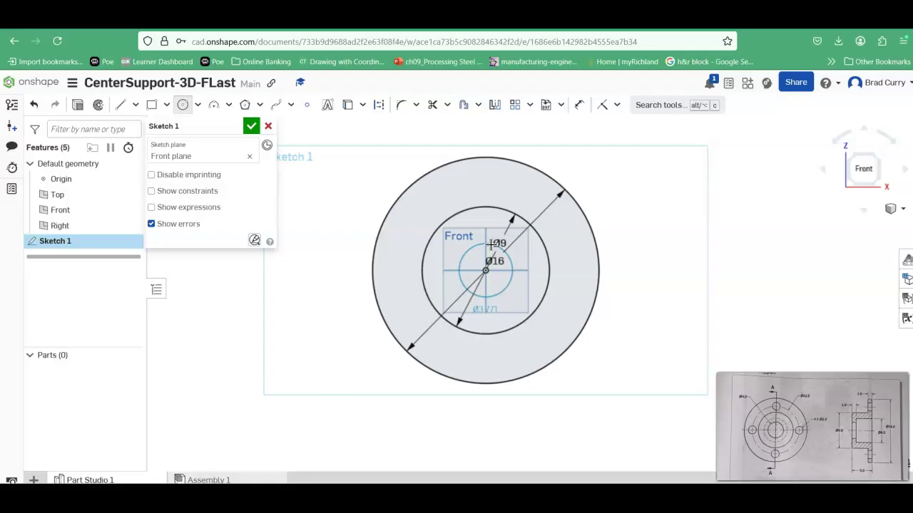
click(495, 242)
text(4)
key(Return)
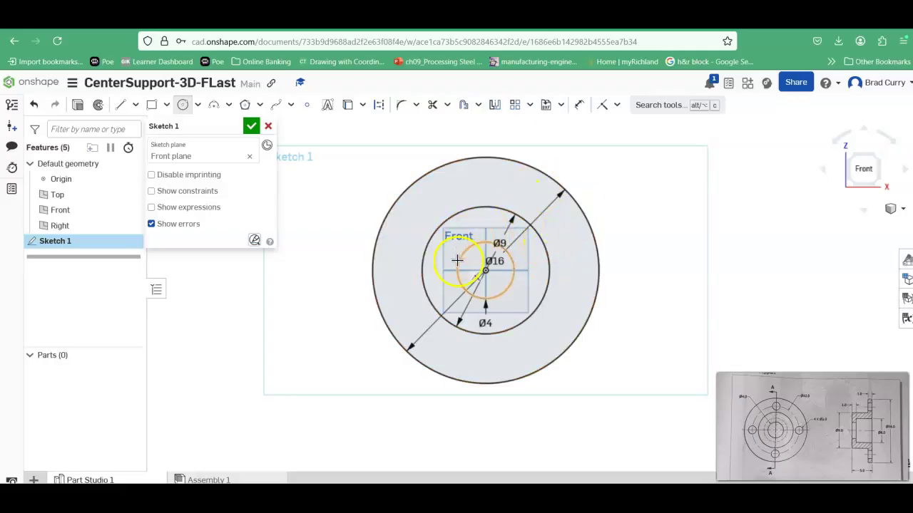
Add a concentric circle with a diameter of 6 in and finish the sketch
click(486, 271)
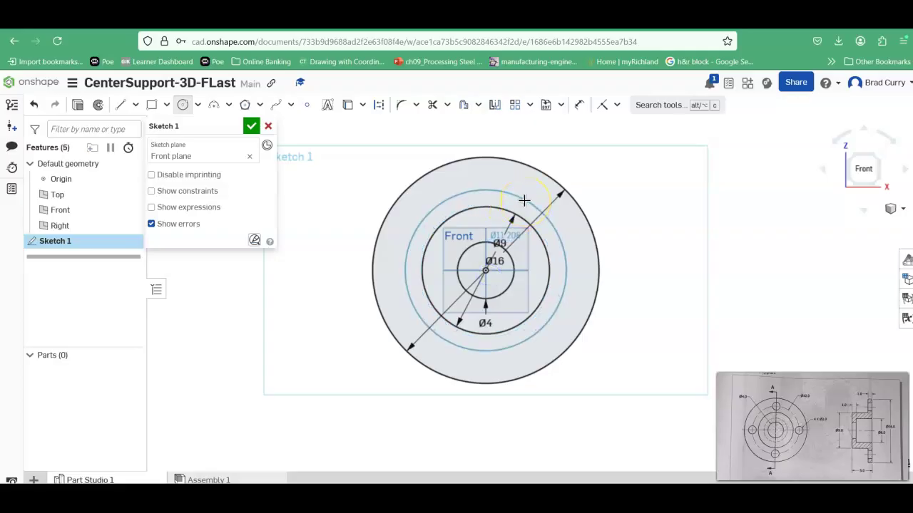
click(524, 201)
text(6)
key(Return)
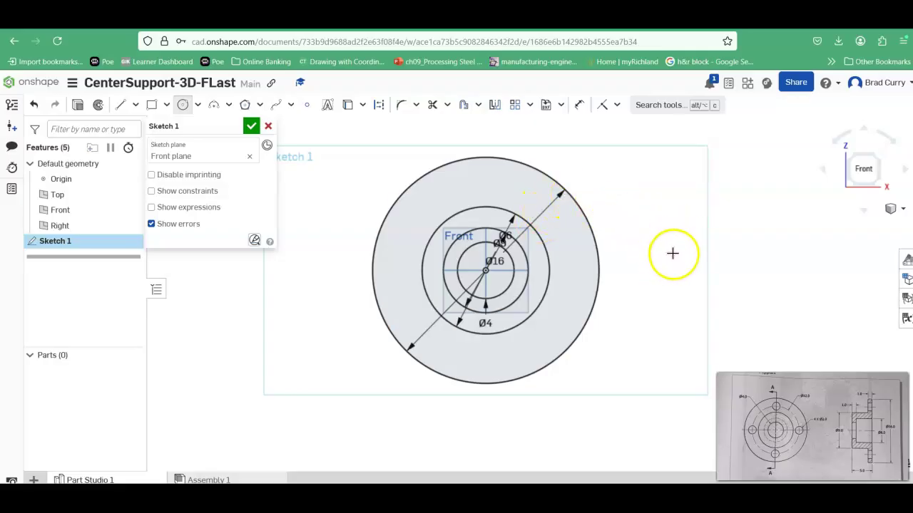
click(251, 126)
Extrude the two rings between the 16 in and 6 in circles by 1 in as a new solid, with the direction reversed
click(900, 208)
click(854, 224)
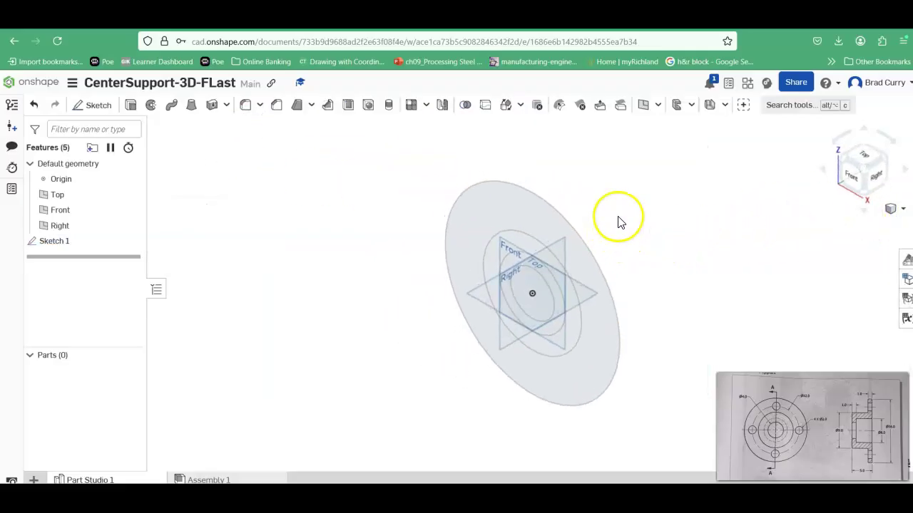
click(130, 105)
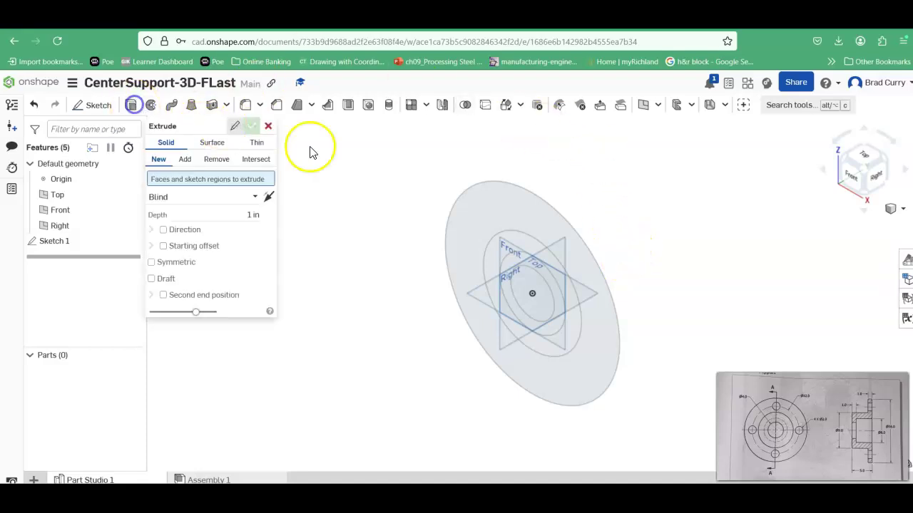
click(529, 213)
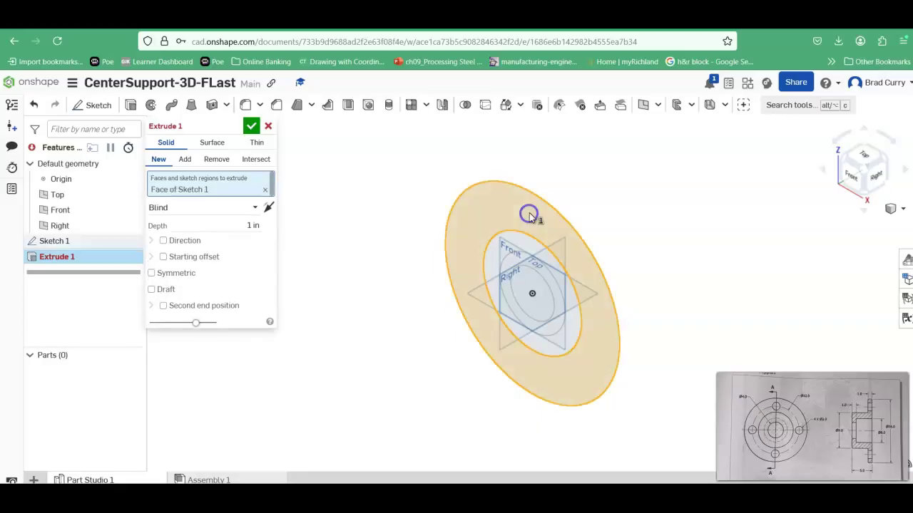
click(268, 206)
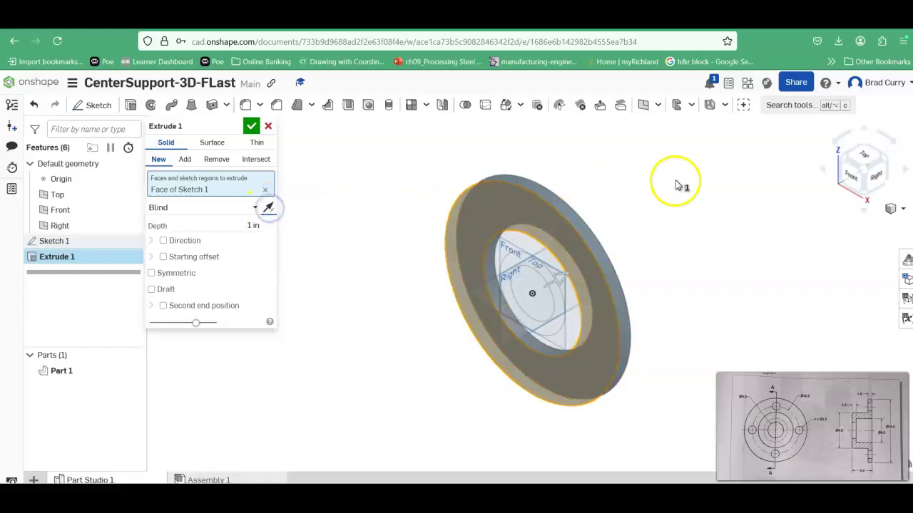
click(526, 241)
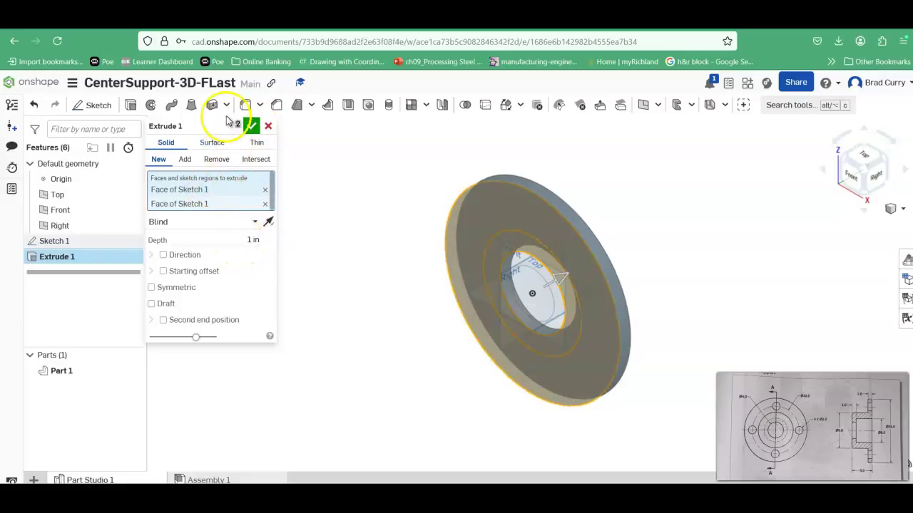
click(251, 127)
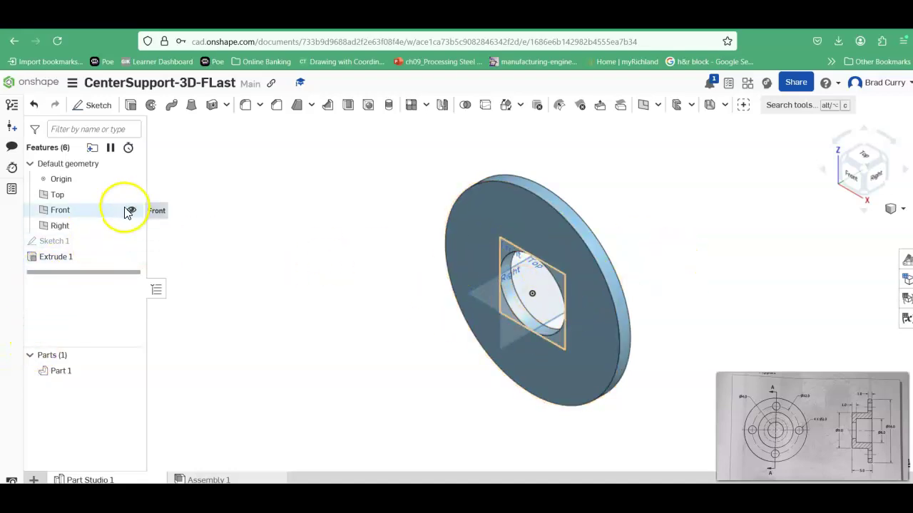
Show Sketch 1 again and hide the Right, Front and Top planes
click(131, 241)
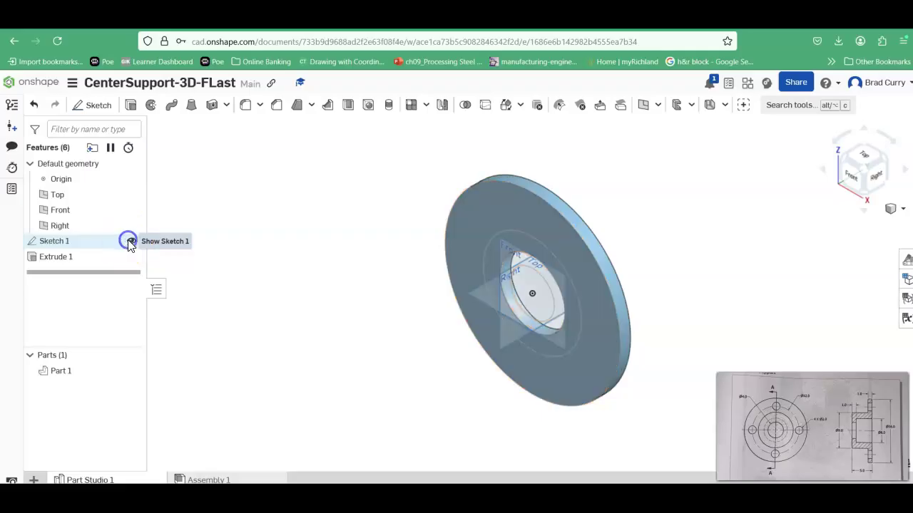
scroll(378, 280, down, 3)
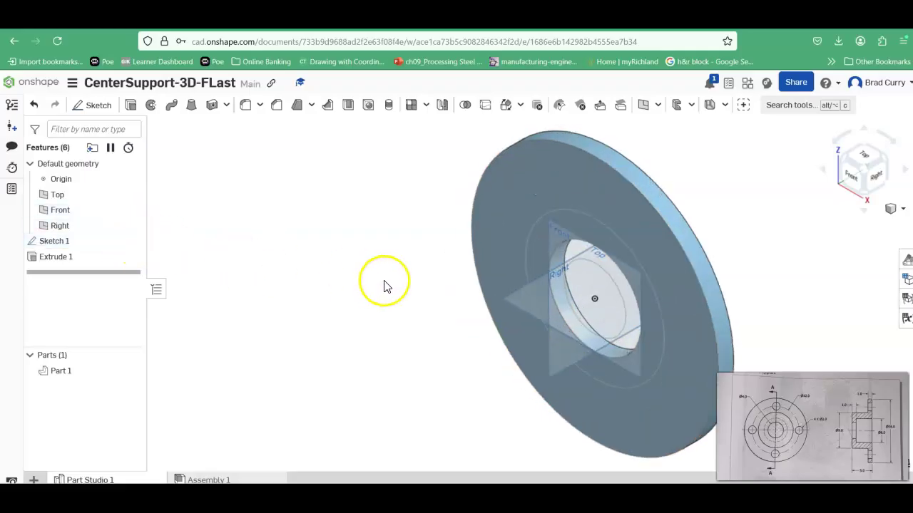
middle_drag(375, 271, 303, 265)
click(132, 225)
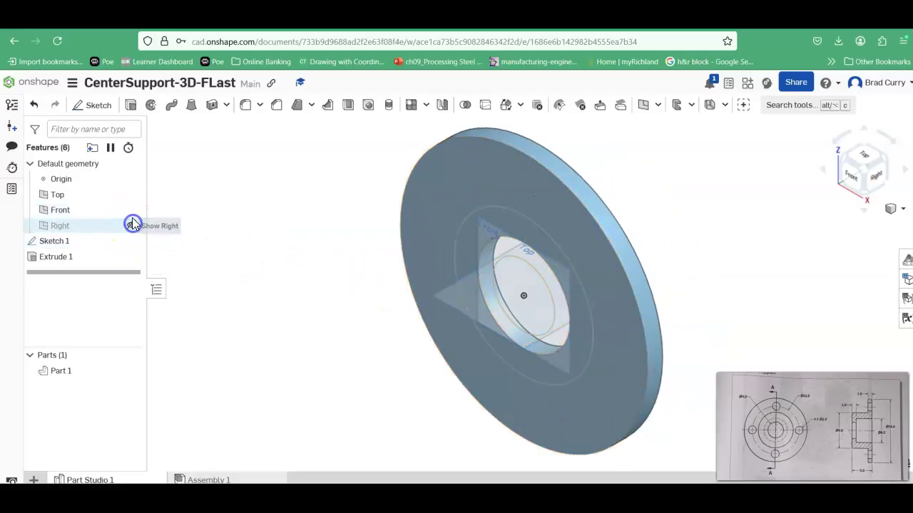
click(131, 210)
click(131, 195)
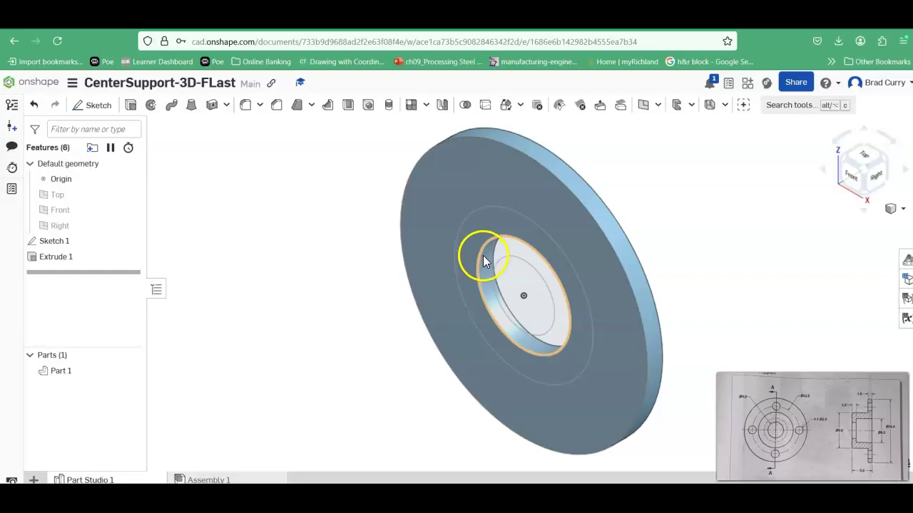
Extrude the ring between the 9 in and 6 in circles forward by 4 in, adding it to the flange
click(132, 107)
click(496, 220)
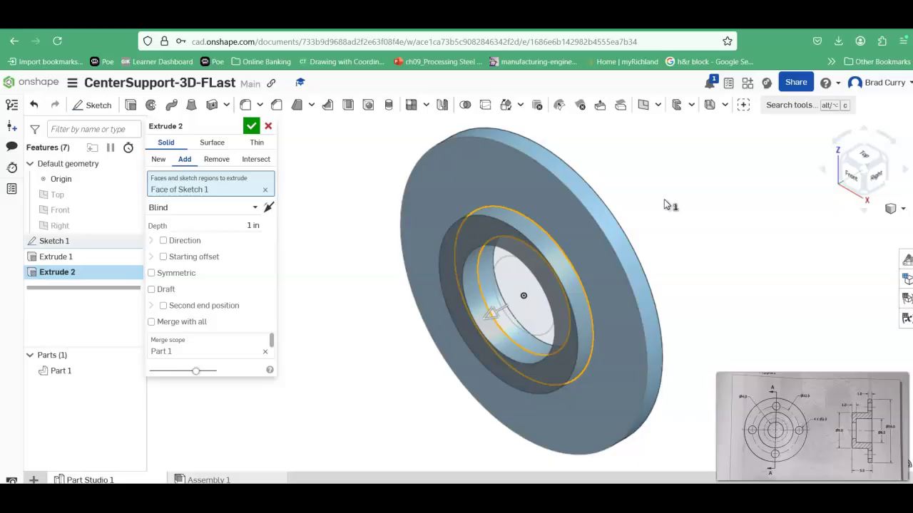
click(229, 220)
text(4)
key(Return)
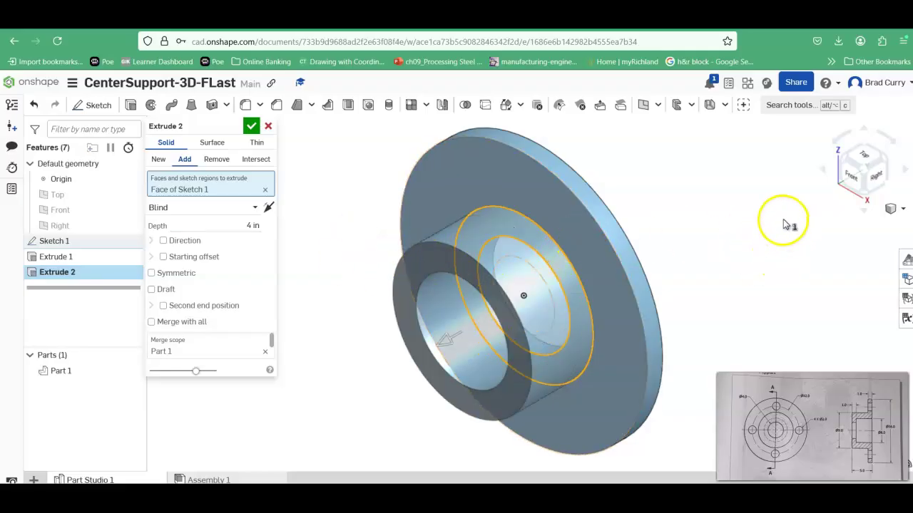
click(251, 126)
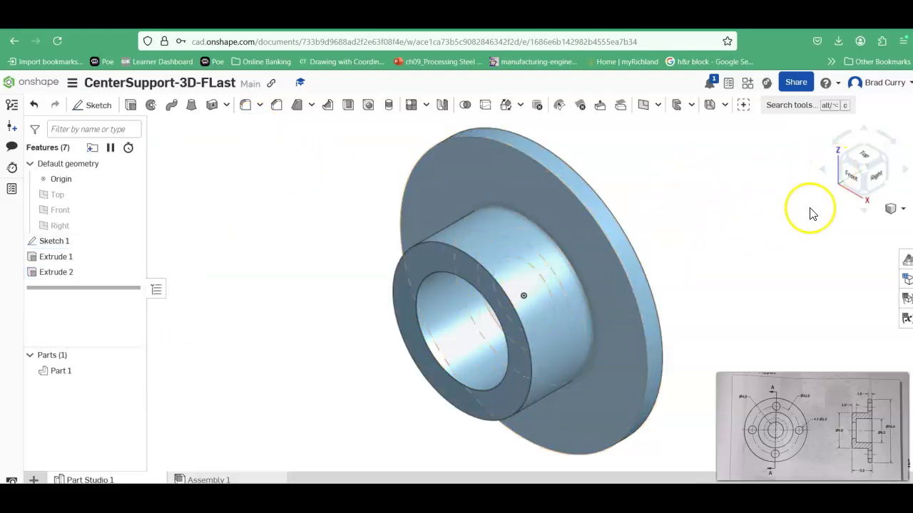
Start a sketch on the hub's front face and draw a 4 in diameter circle centred on the origin
click(846, 180)
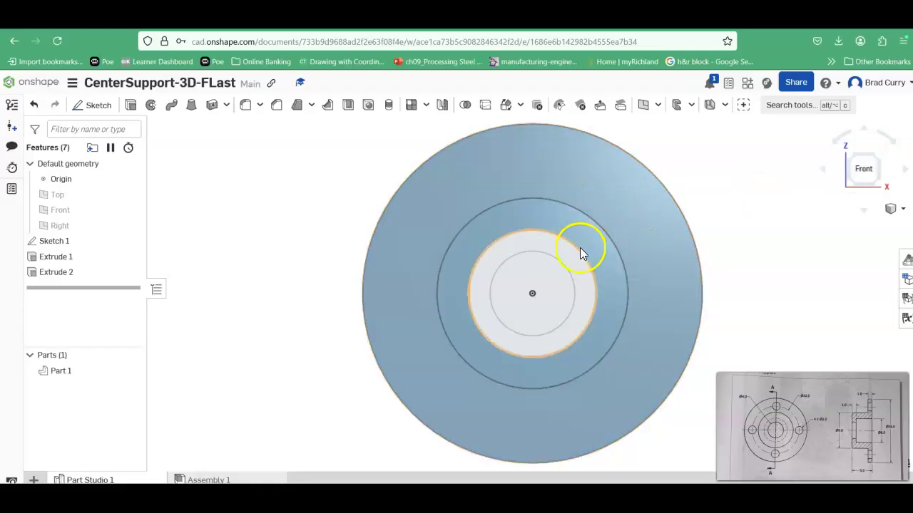
click(78, 104)
click(492, 228)
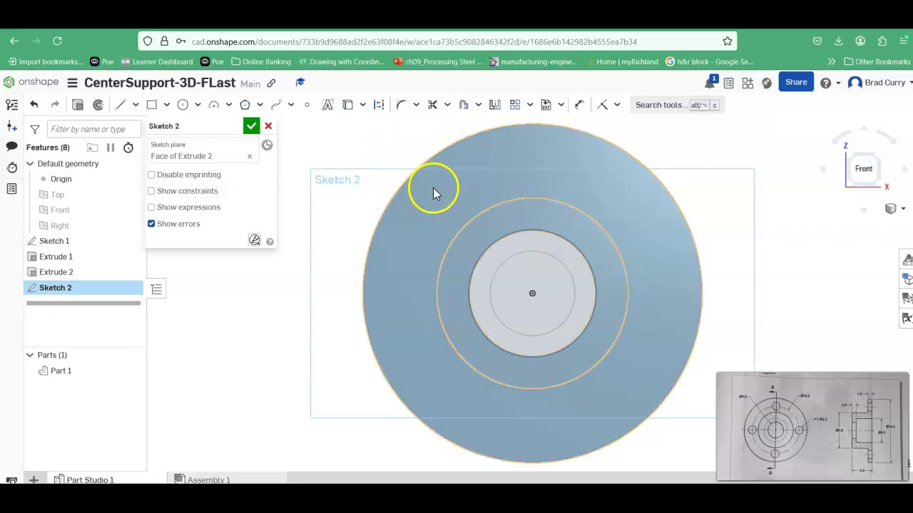
click(533, 294)
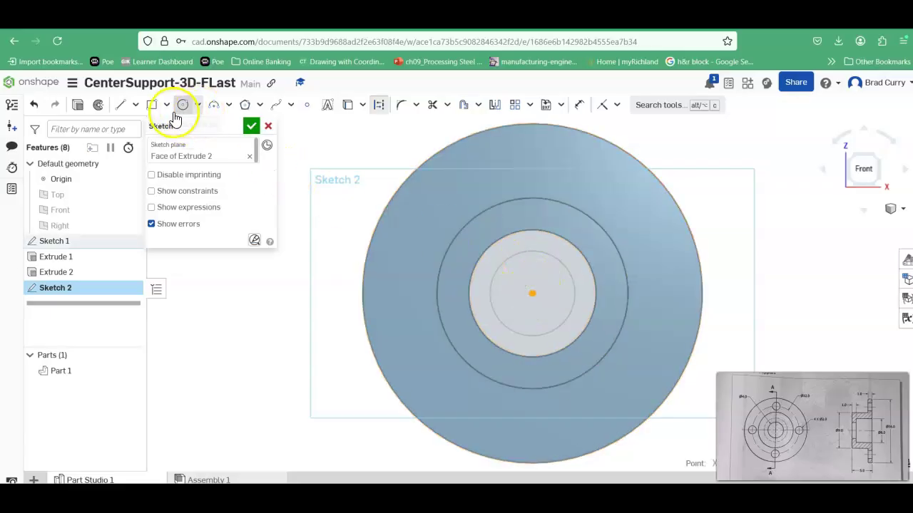
click(182, 104)
click(532, 292)
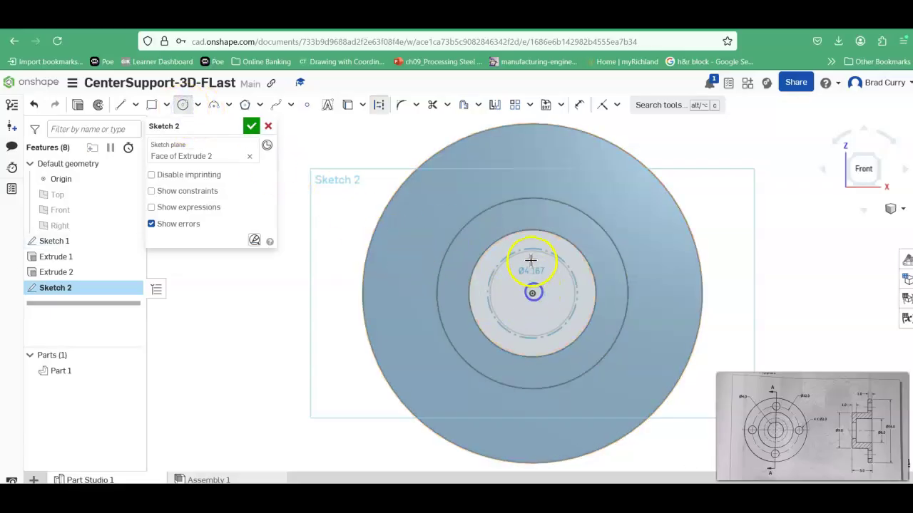
click(526, 251)
text(4)
key(Return)
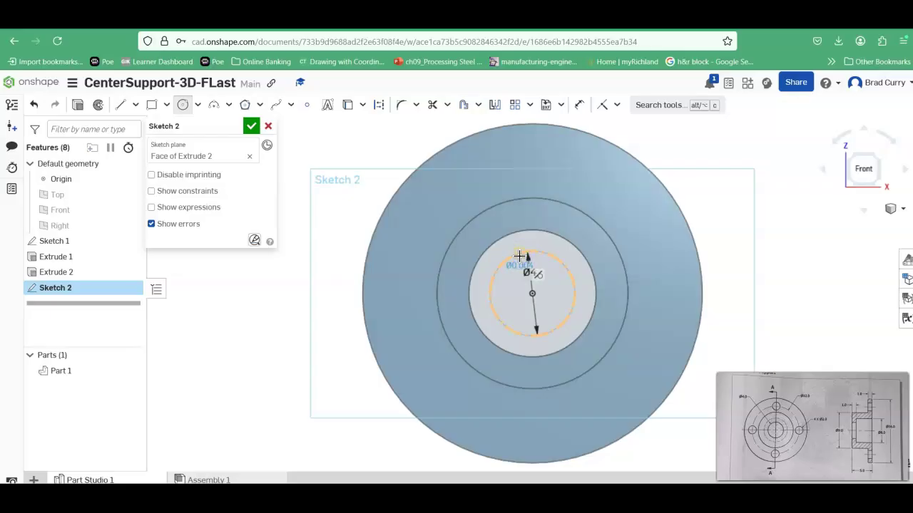
Convert the 4 in circle from construction to regular geometry and close the sketch
key(Escape)
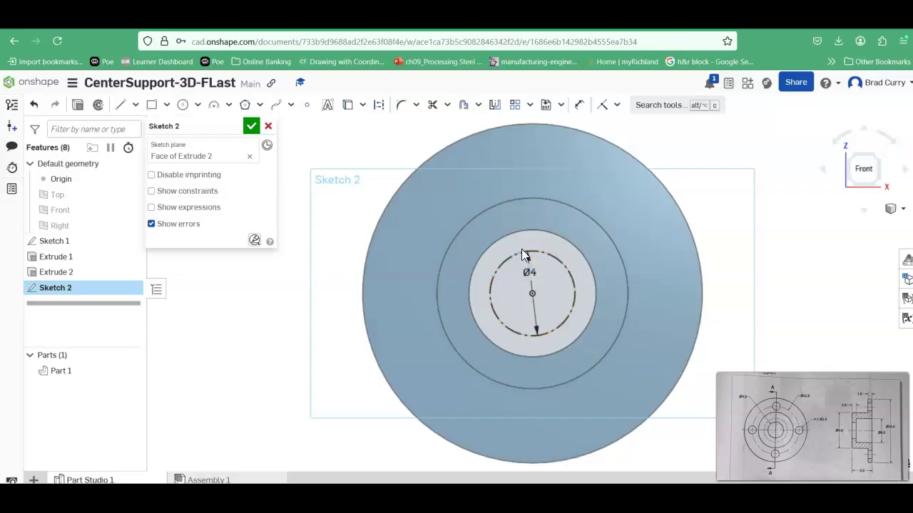
key(q)
click(380, 105)
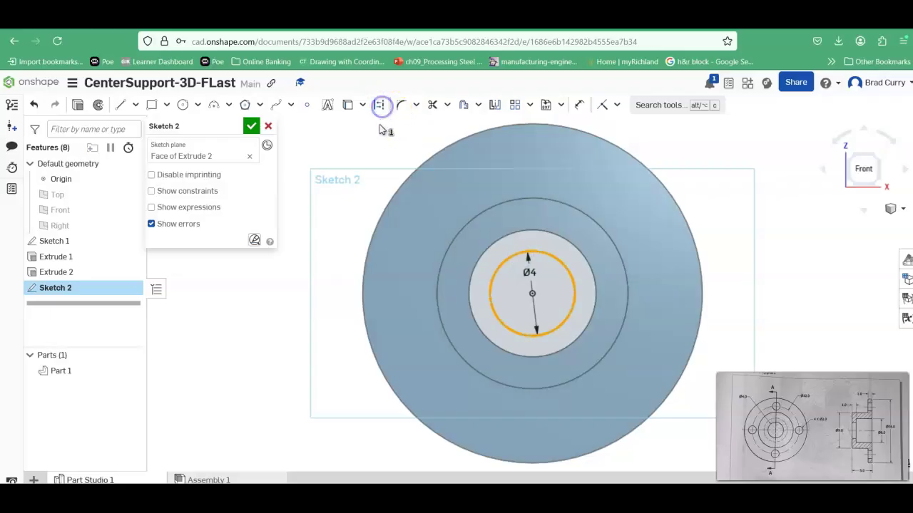
click(269, 127)
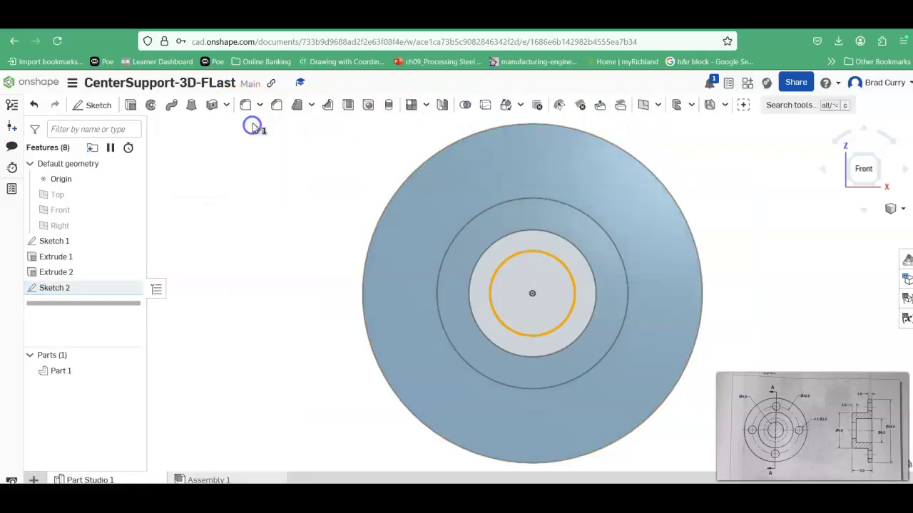
click(132, 105)
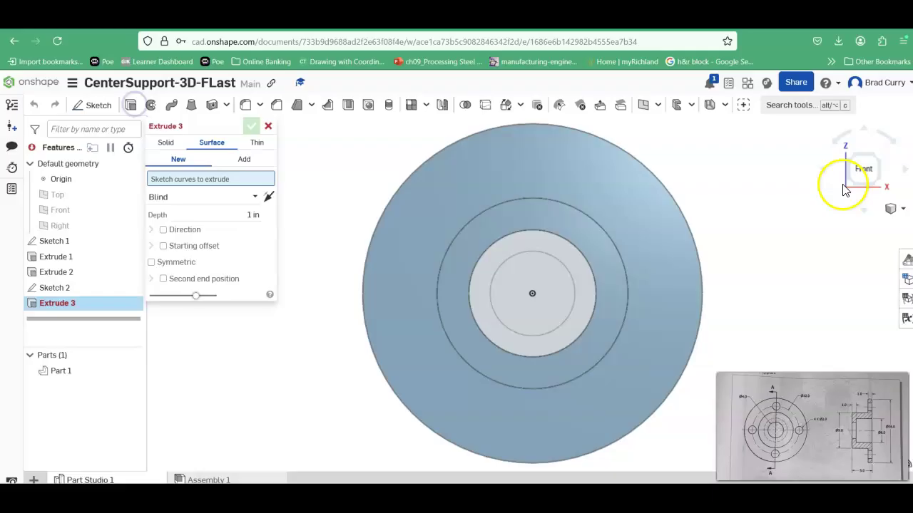
click(901, 211)
click(835, 227)
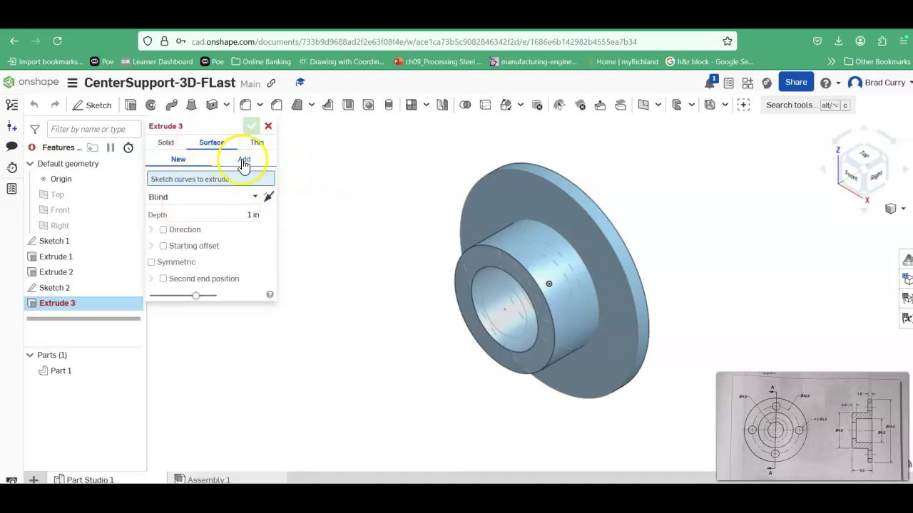
click(243, 160)
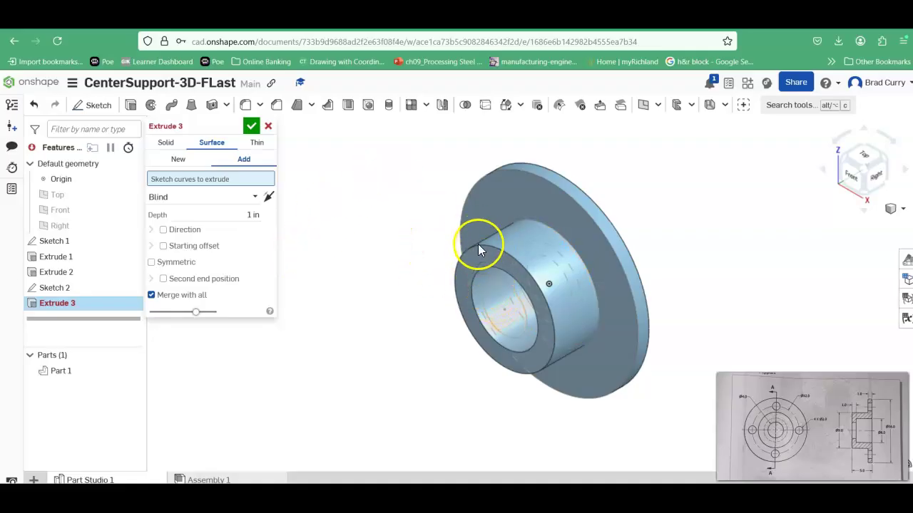
click(269, 127)
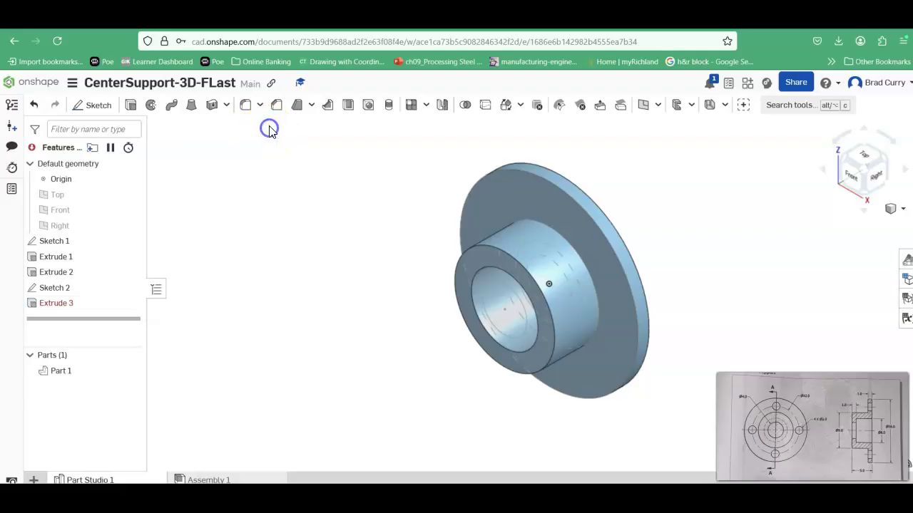
Edit Sketch 2 to add a 6 in diameter circle concentric with the 4 in circle, matching the hub's bore edge
right_click(79, 288)
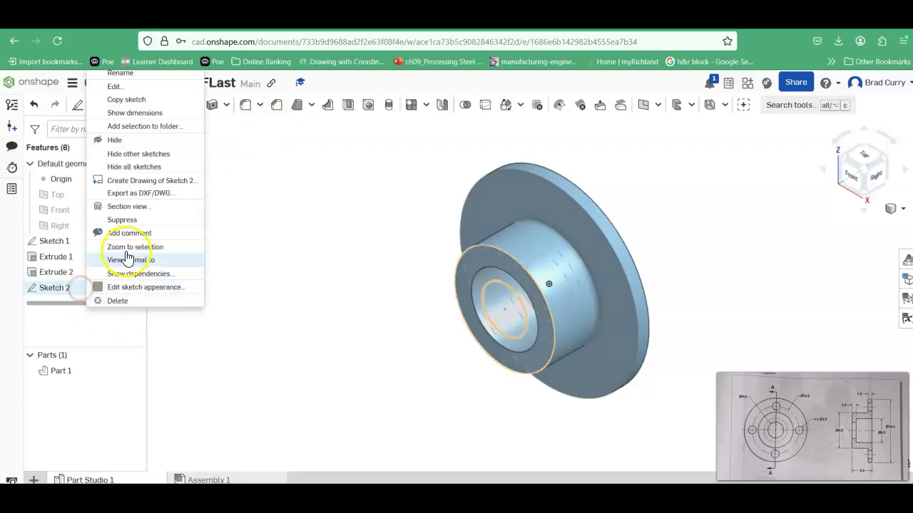
click(117, 86)
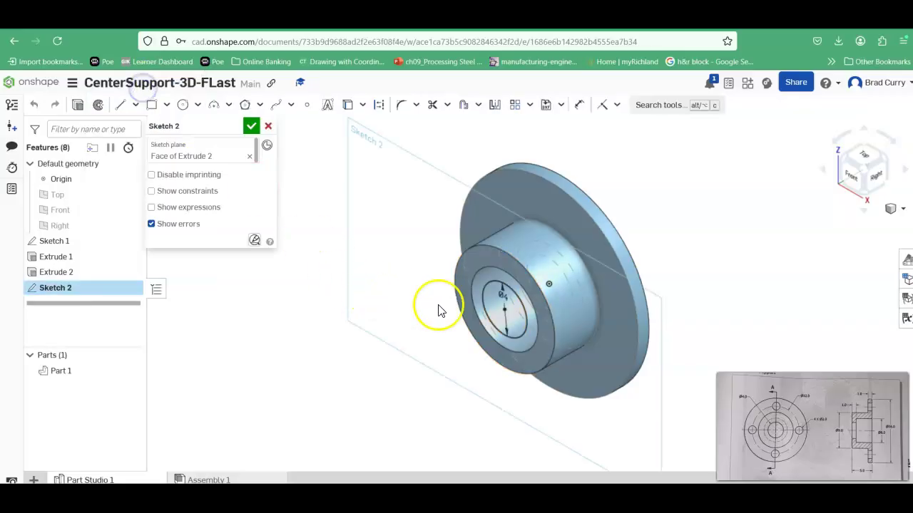
click(183, 106)
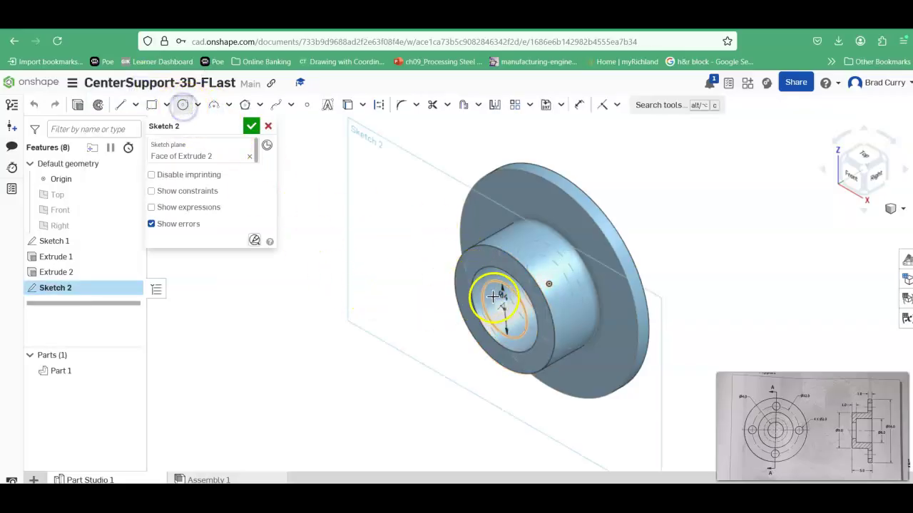
click(472, 285)
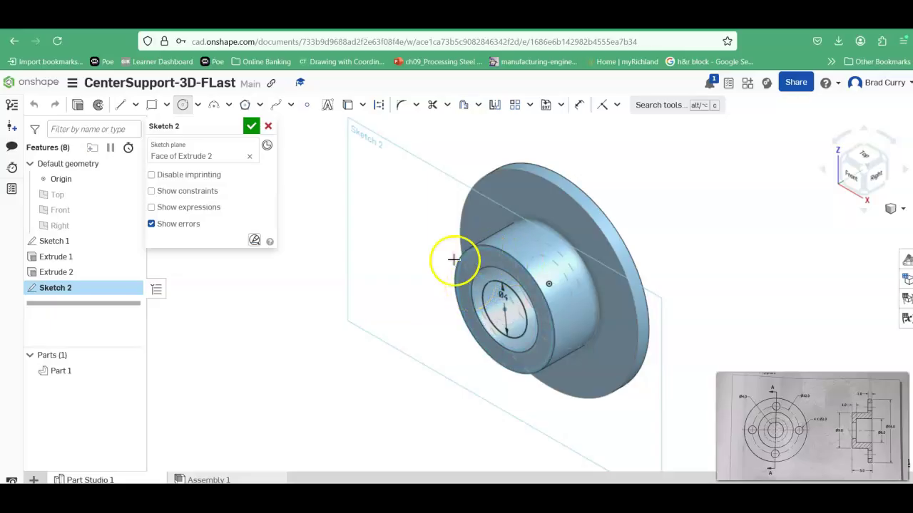
click(468, 285)
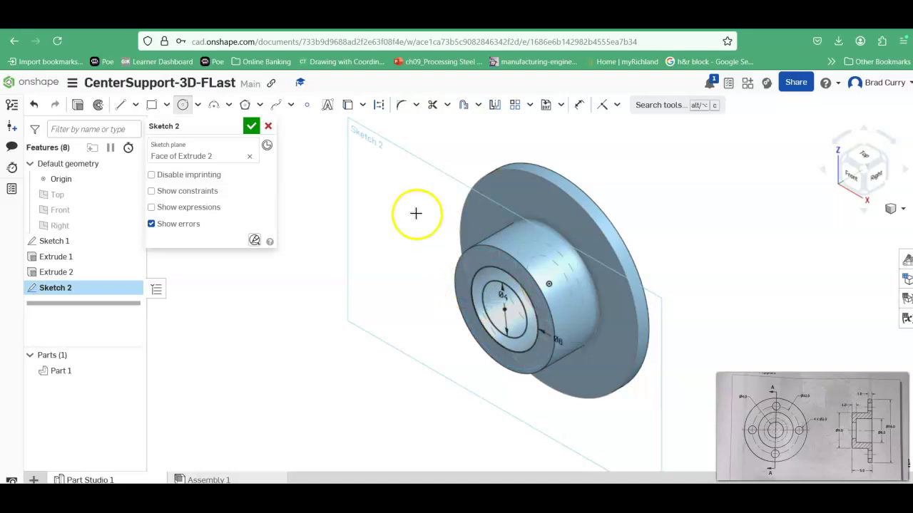
click(251, 128)
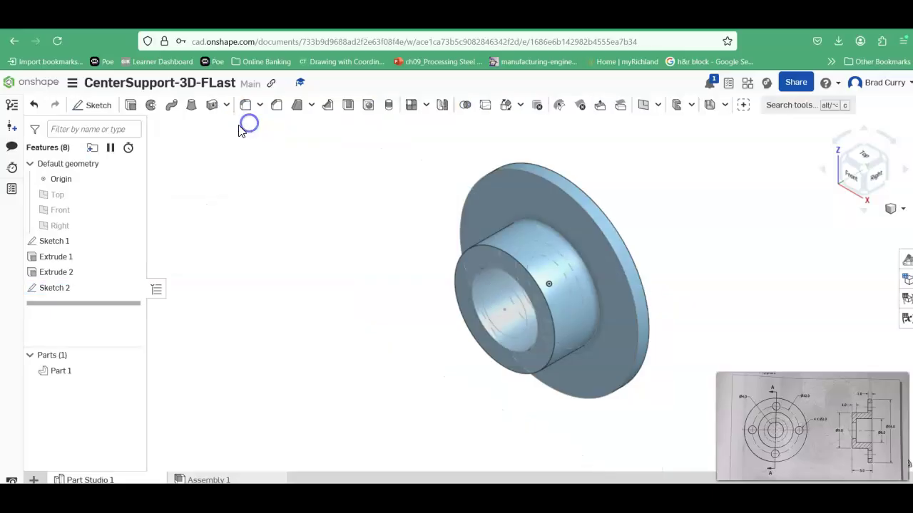
Extrude the ring between the 4 in and 6 in circles 1 in into the hub, adding it to the part
click(130, 105)
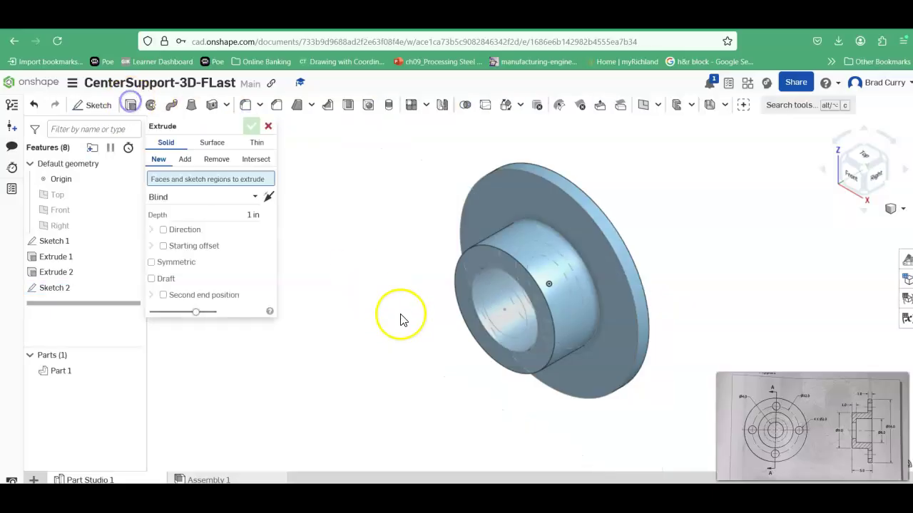
click(476, 294)
click(472, 326)
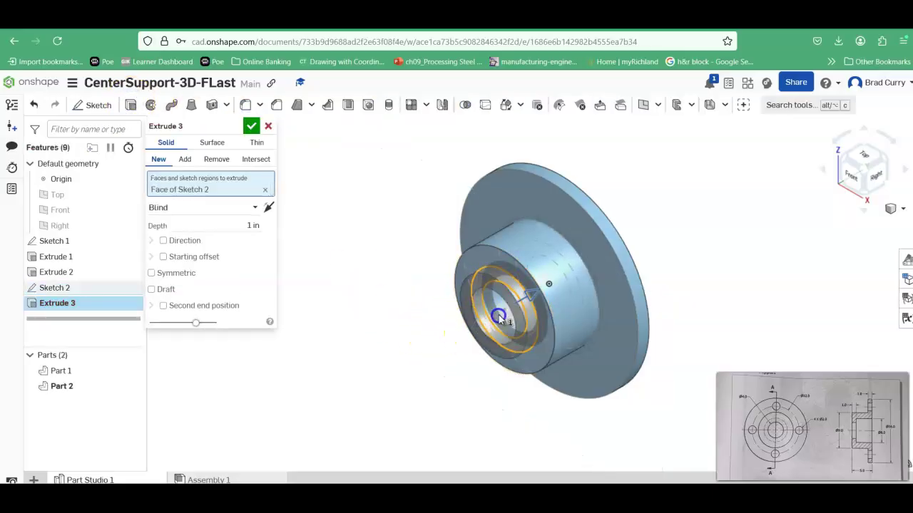
drag(498, 316, 502, 314)
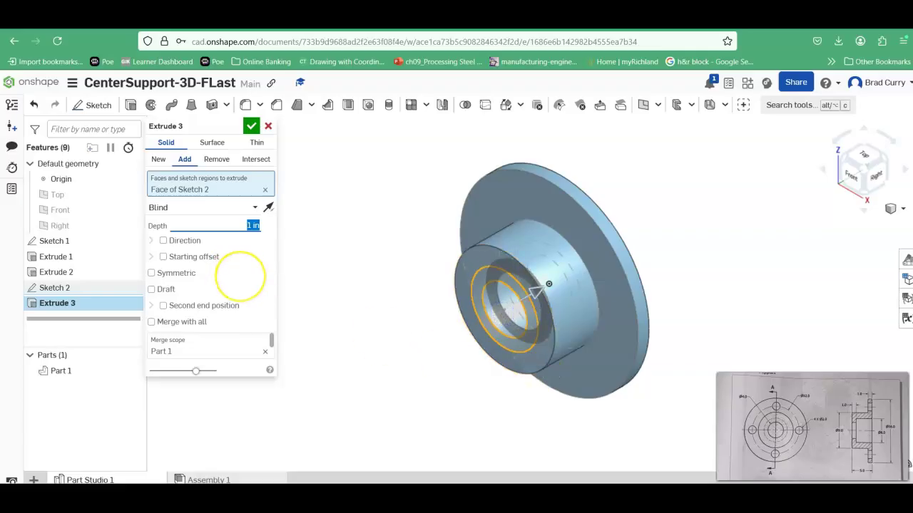
click(247, 125)
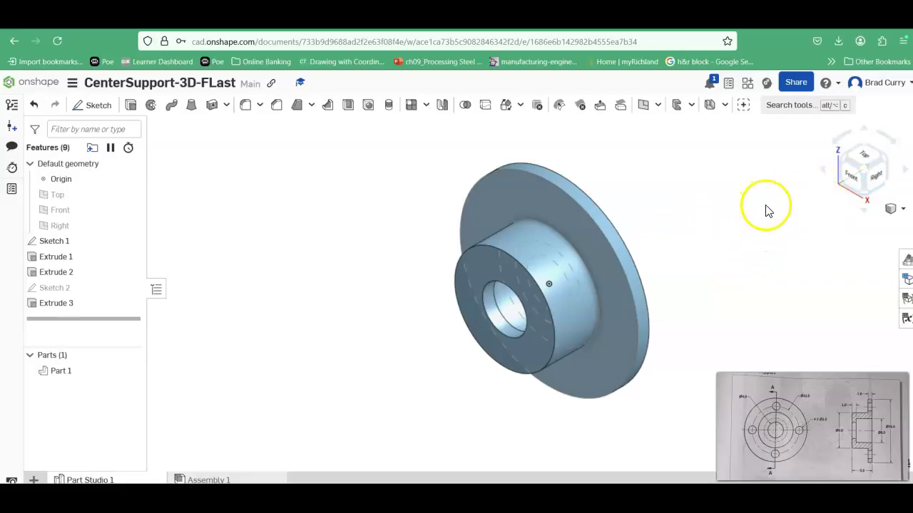
Start a sketch on the flange's front face and place a point vertically above the origin, between the hub and the outer edge
click(849, 178)
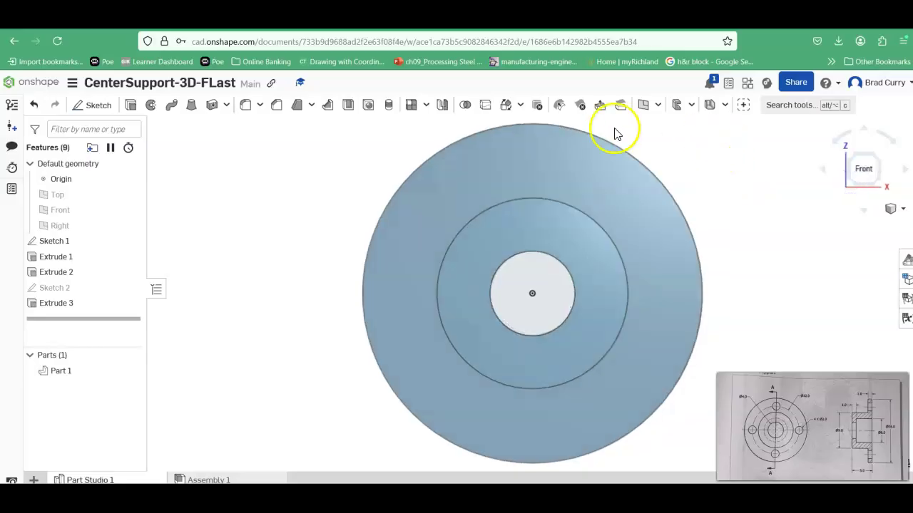
click(97, 107)
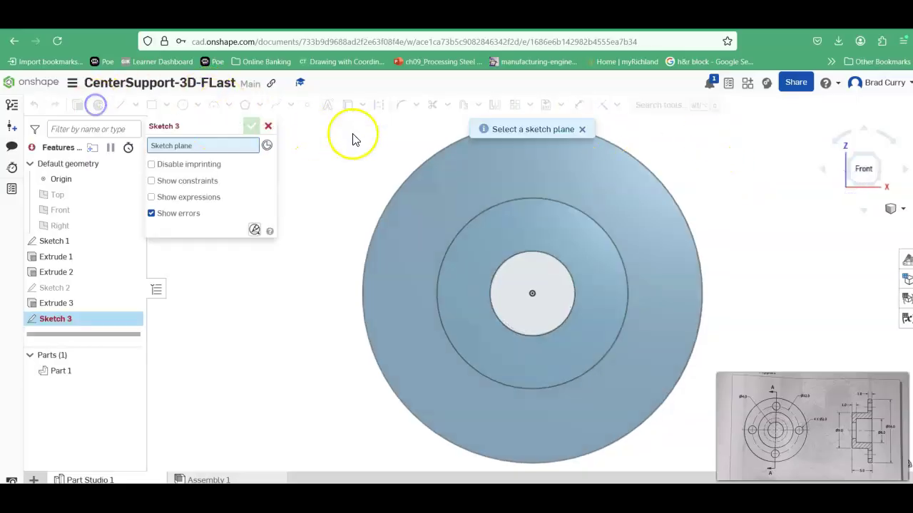
click(470, 168)
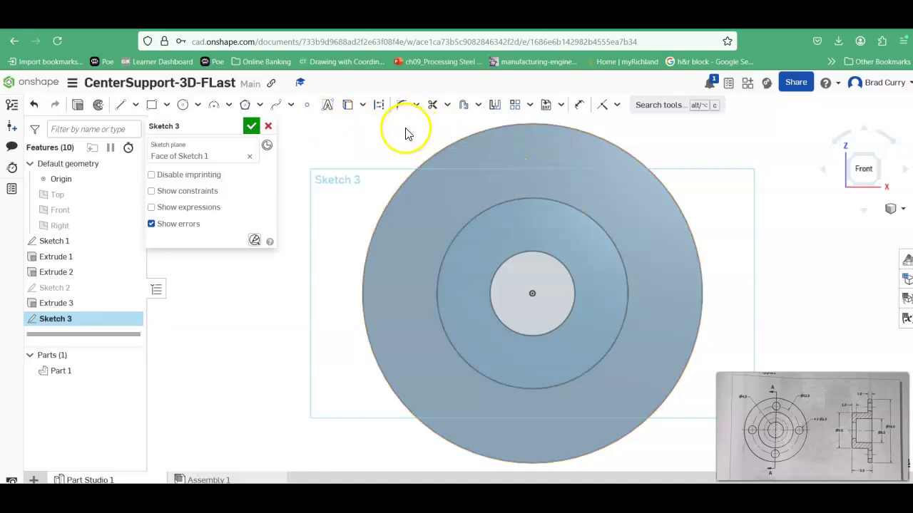
click(310, 107)
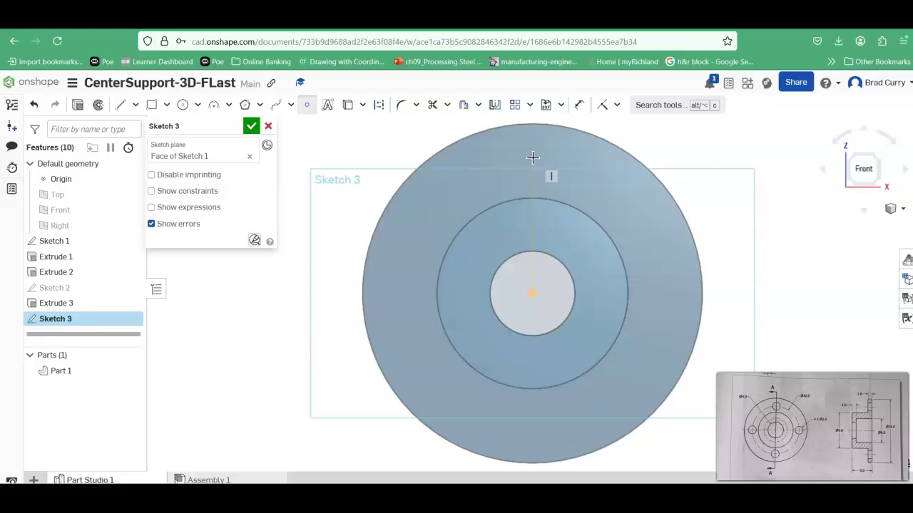
click(555, 158)
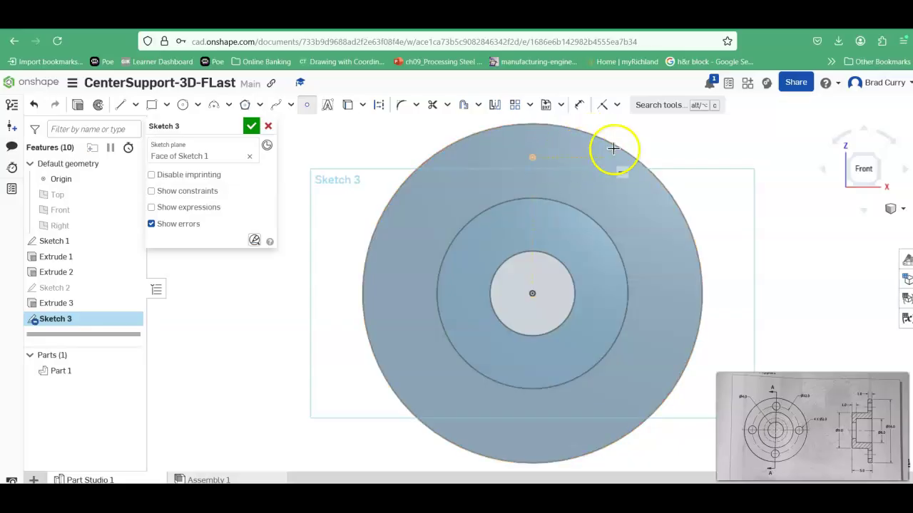
Dimension the point 6 in from the origin and close the sketch
click(579, 105)
click(554, 282)
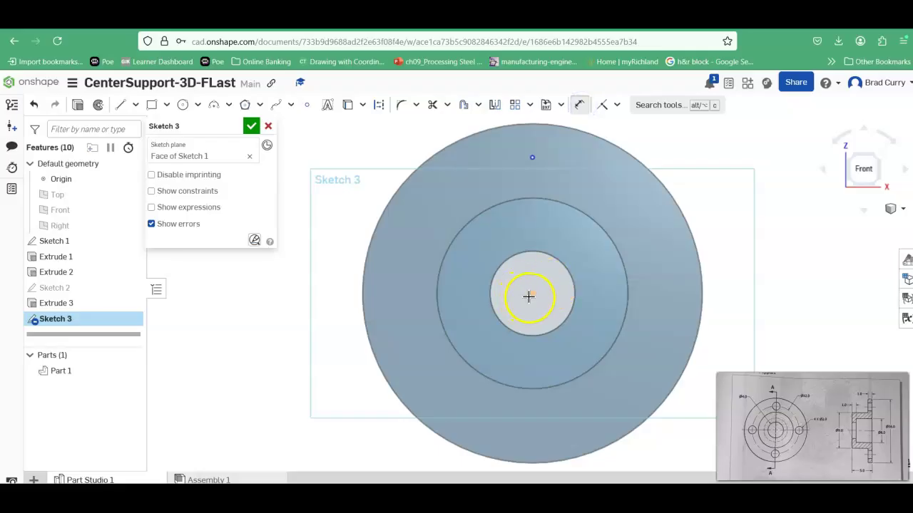
click(532, 294)
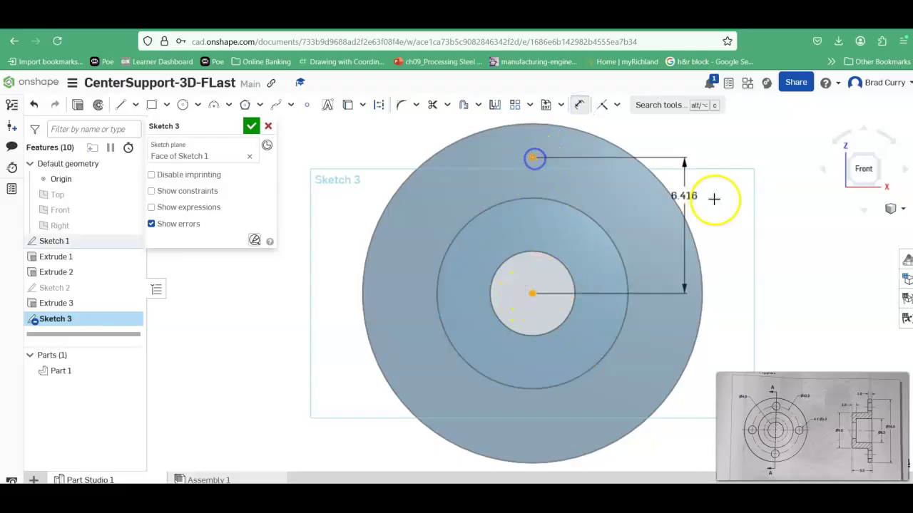
click(735, 202)
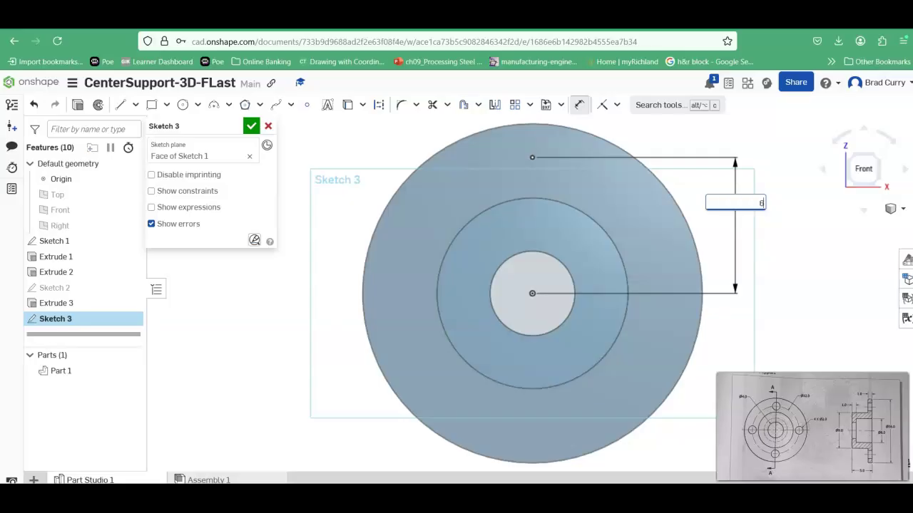
key(Return)
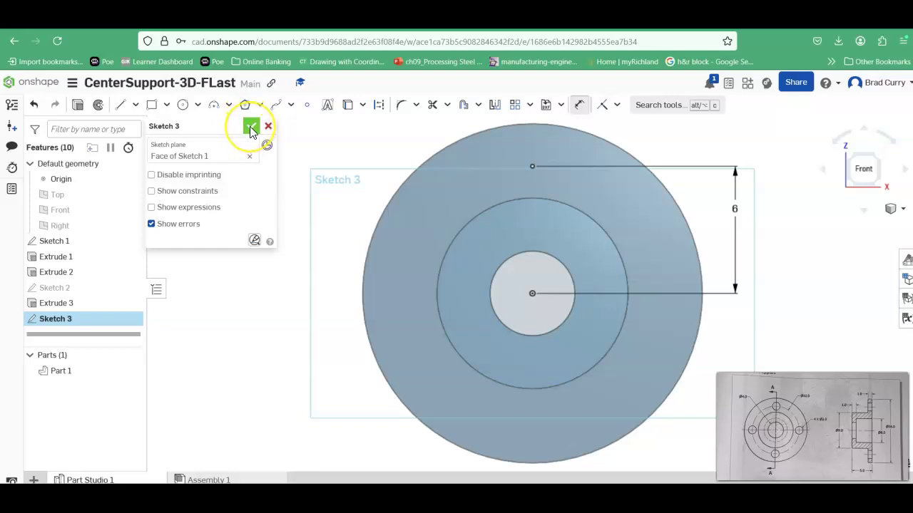
click(250, 128)
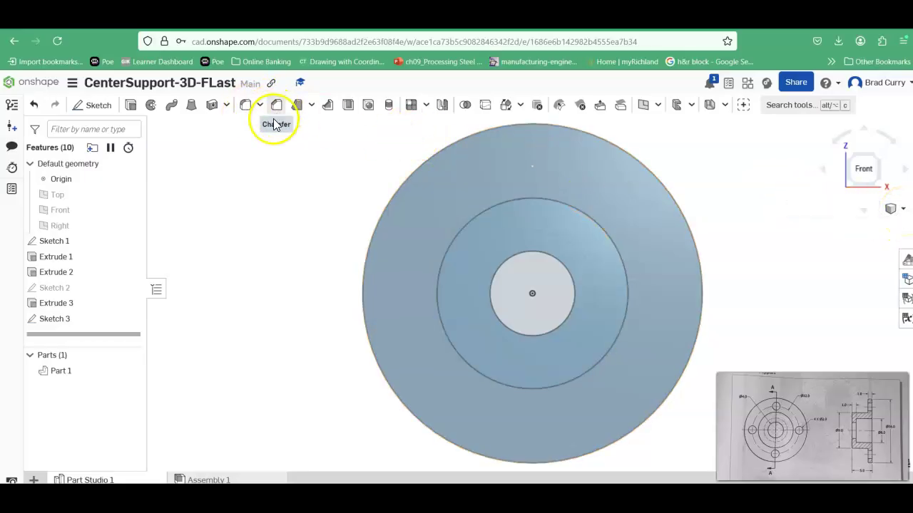
Place a simple drilled hole through all at the flange's sketch point and set its diameter to 2 in
click(368, 105)
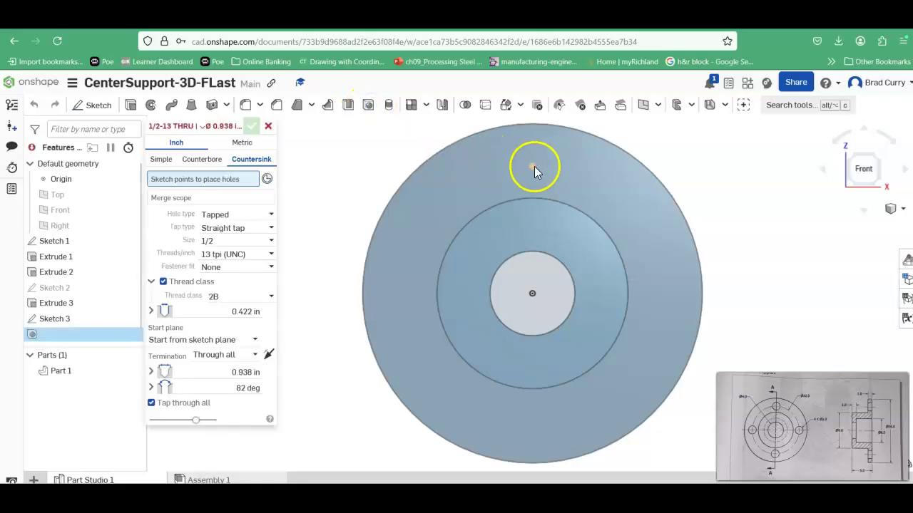
click(533, 166)
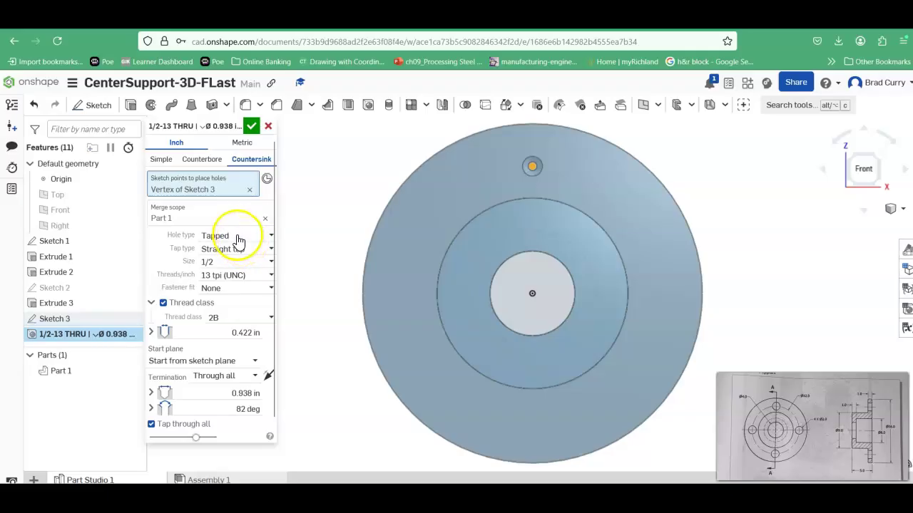
click(161, 159)
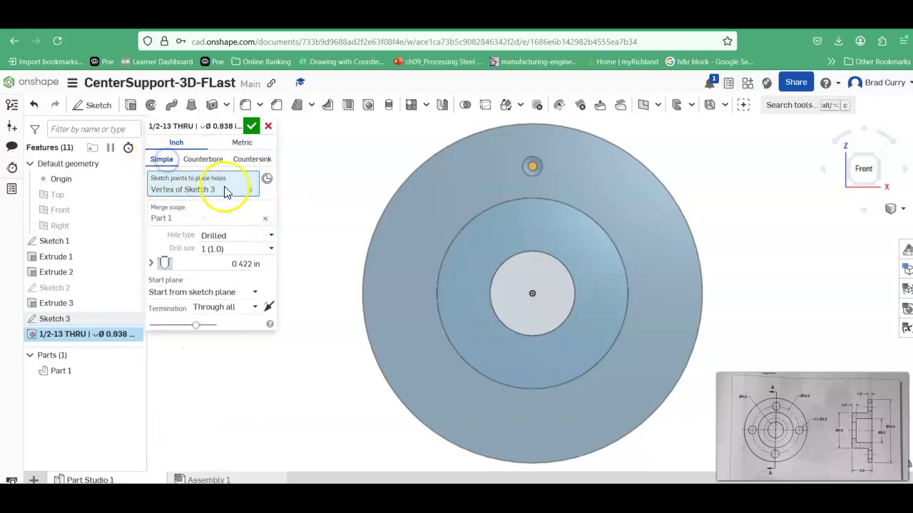
click(226, 256)
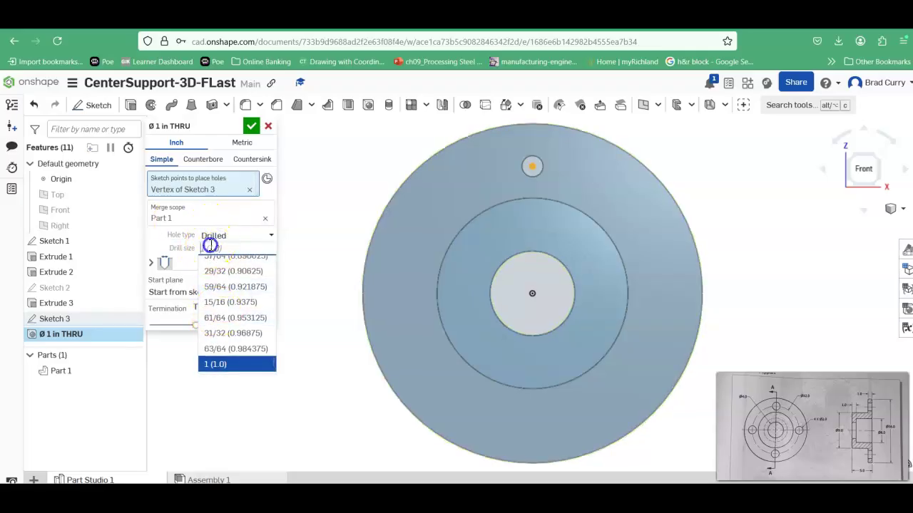
text(2.0)
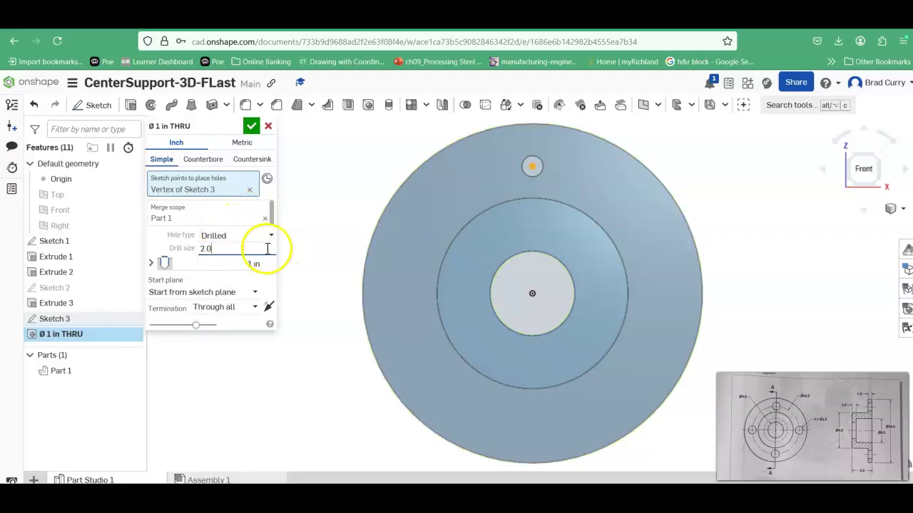
click(233, 266)
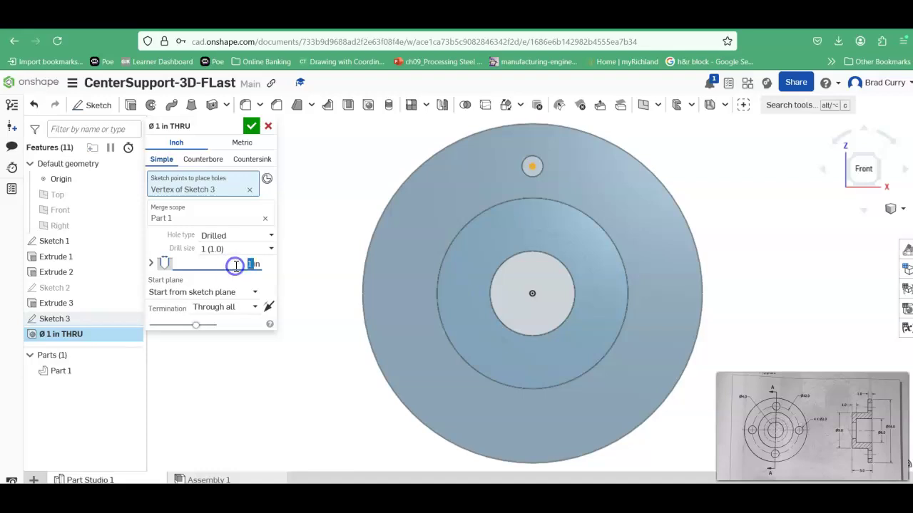
click(293, 257)
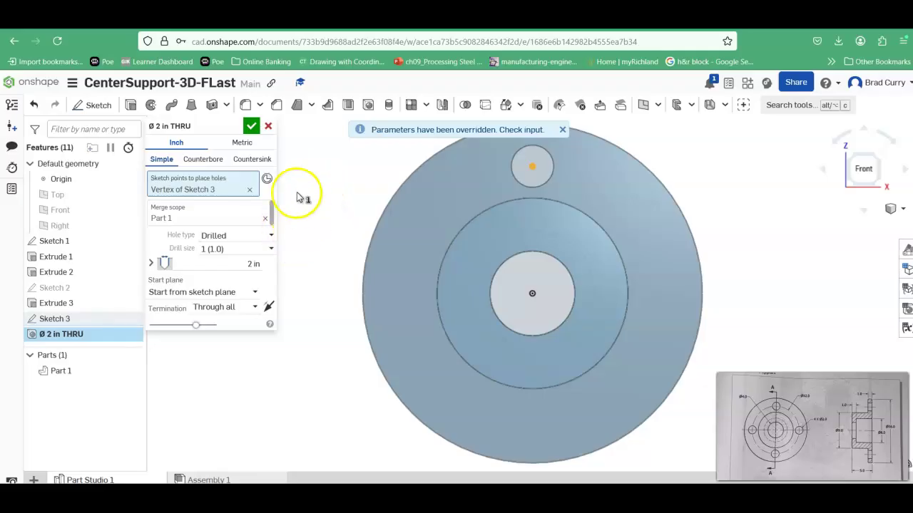
Try to set the hole's standard drill size to 2.0
click(238, 249)
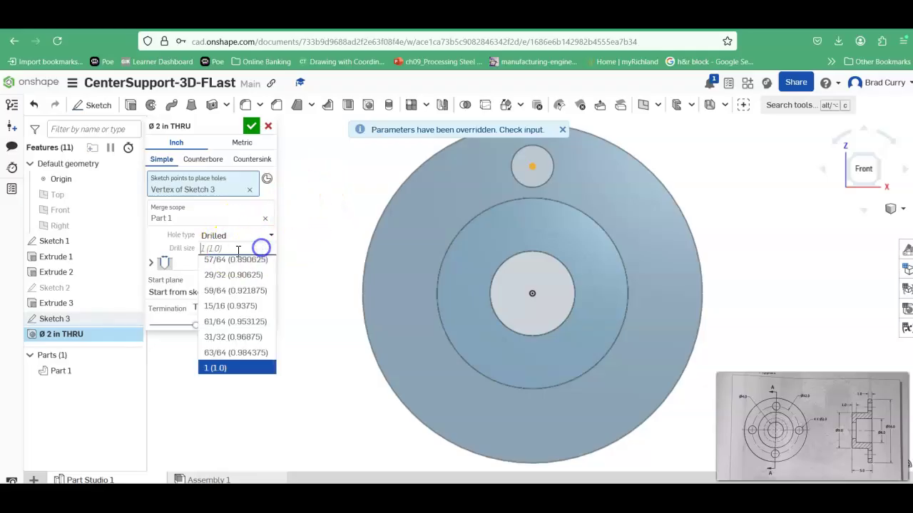
scroll(234, 345, down, 1)
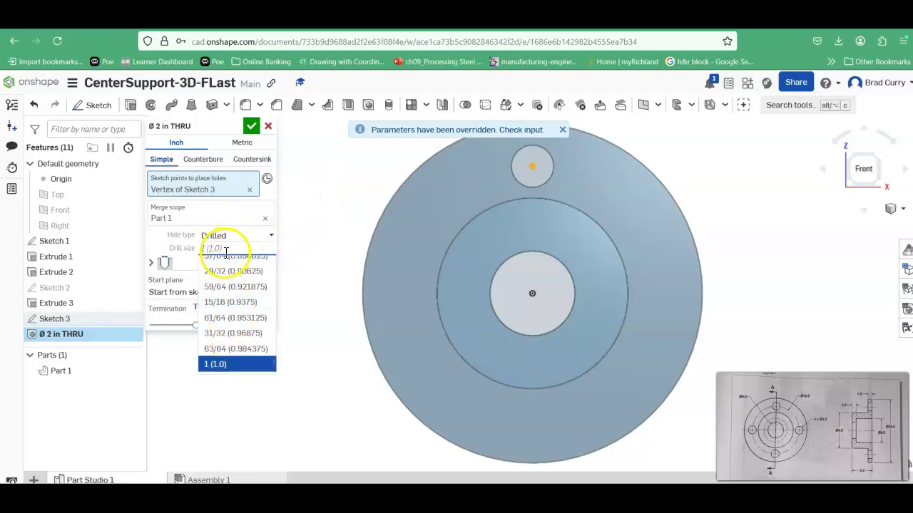
text(2.0)
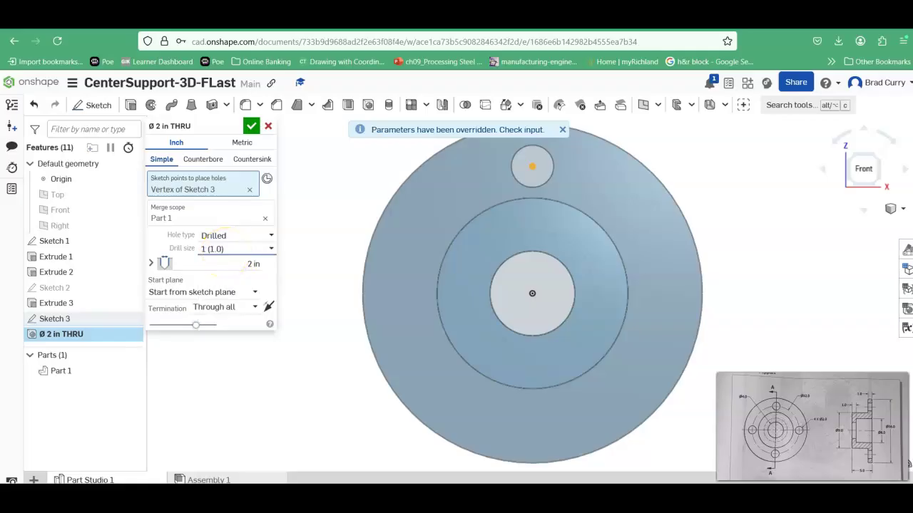
click(271, 221)
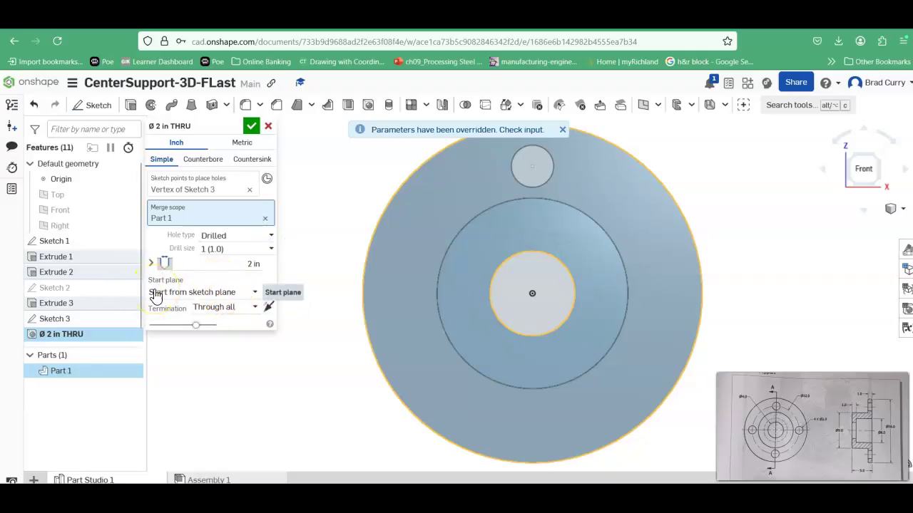
Accept the 2 in through-all hole in the flange
click(179, 246)
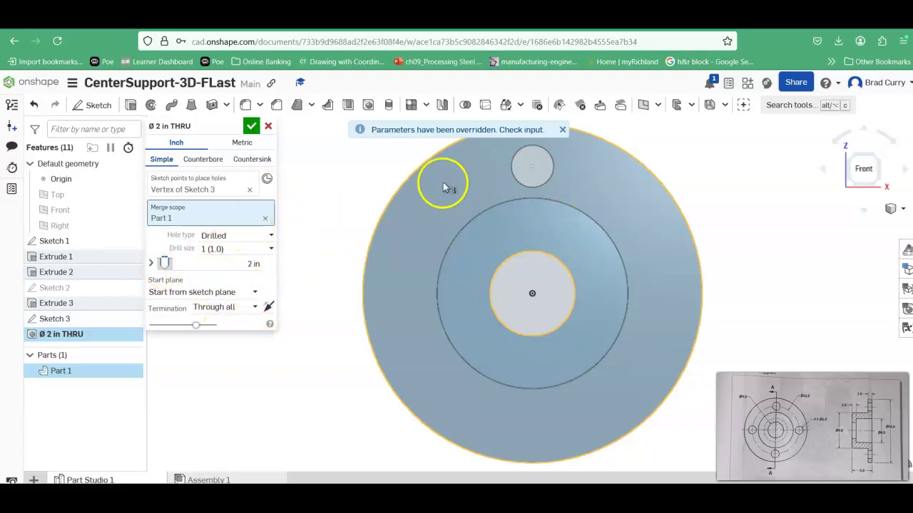
click(251, 126)
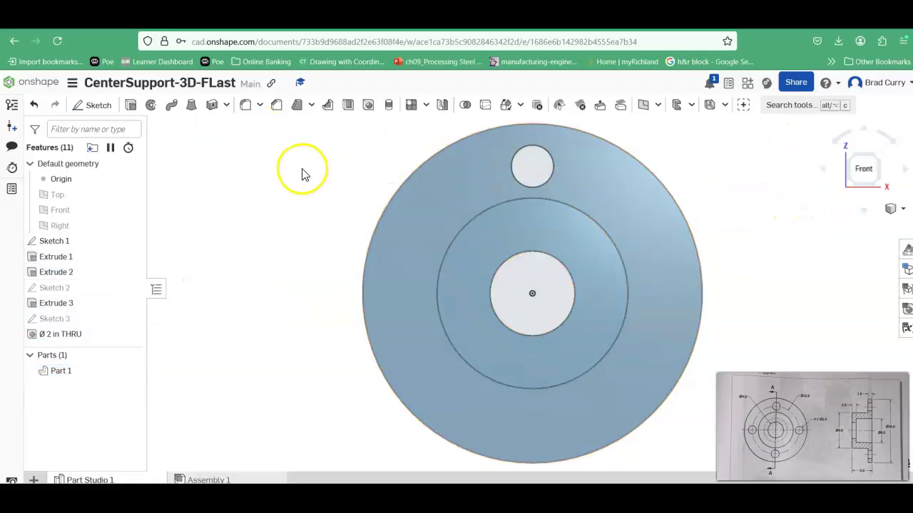
Try a circular part pattern of the whole support around the center bore, with 4 instances over 360 degrees, and undo it
click(426, 107)
click(437, 145)
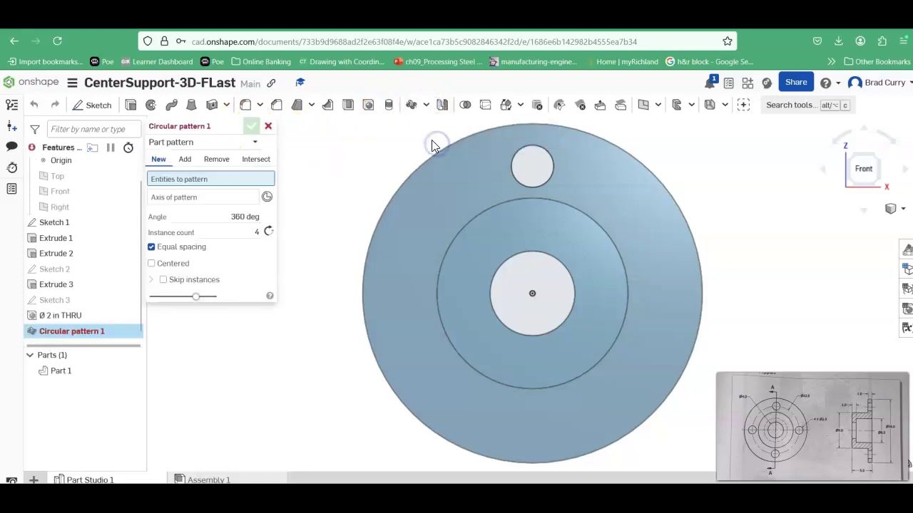
click(536, 152)
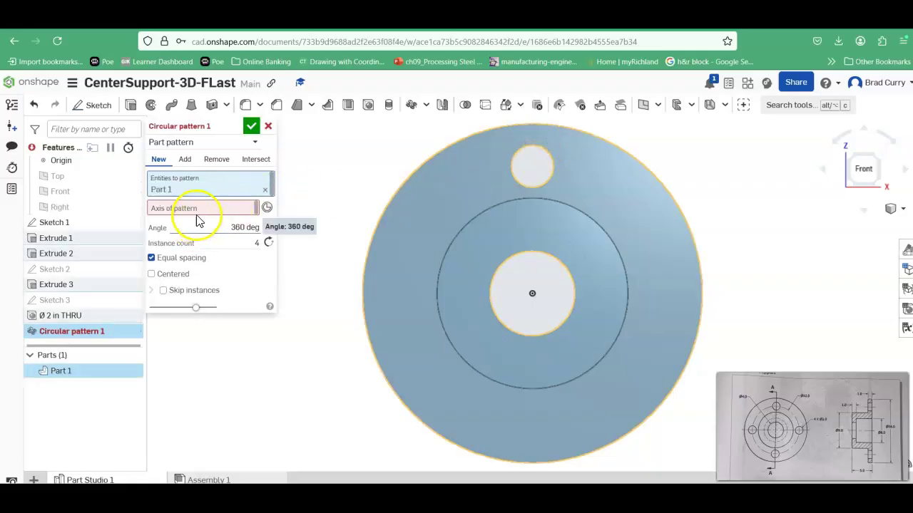
click(507, 260)
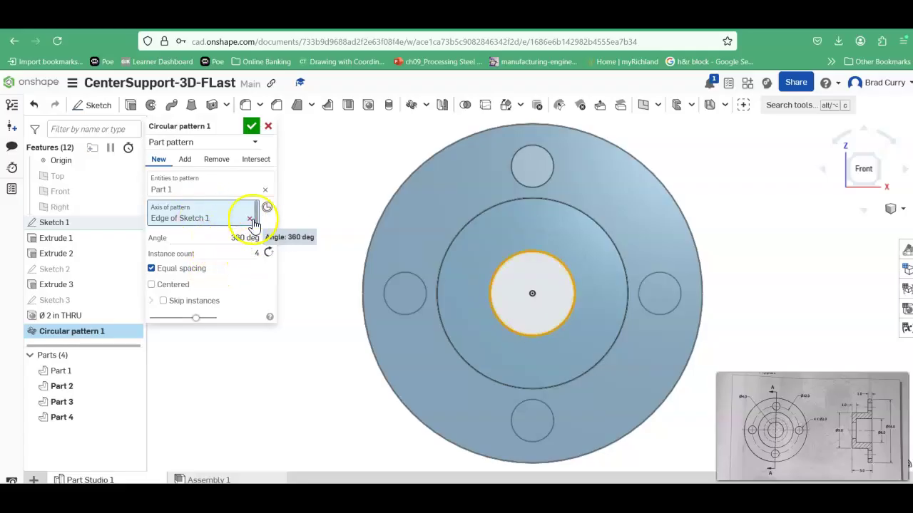
click(251, 126)
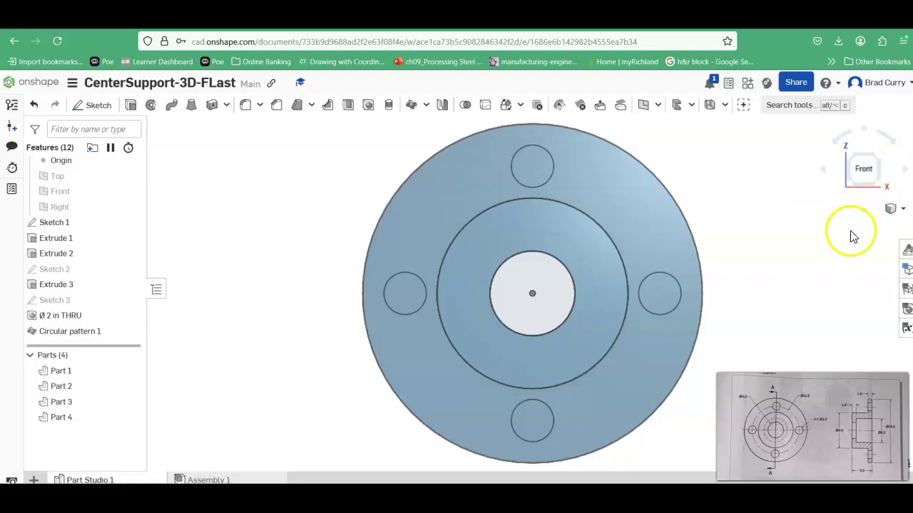
right_drag(842, 248, 809, 278)
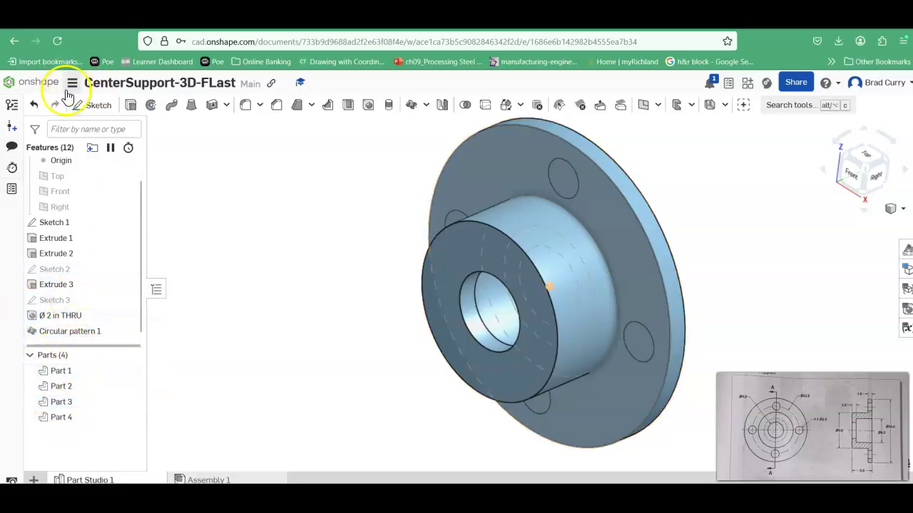
click(33, 105)
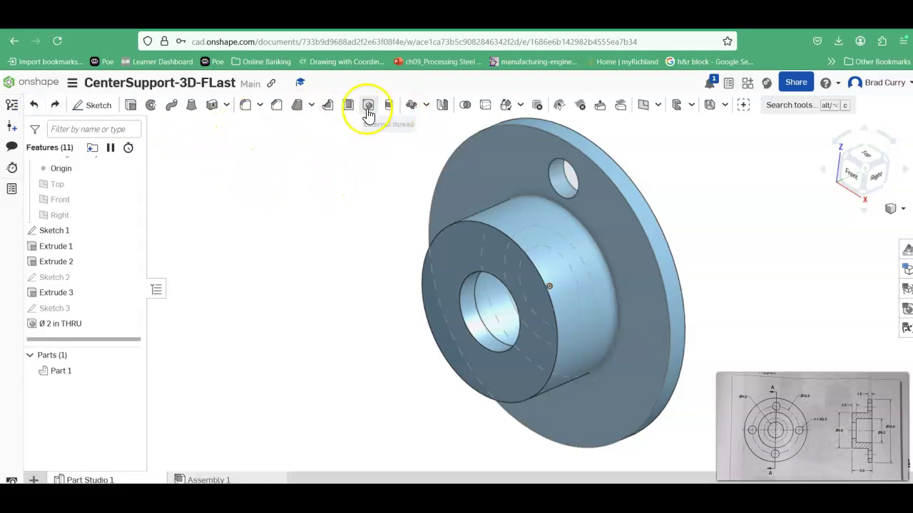
Start a circular pattern and set it to pattern features instead of parts
click(425, 107)
click(413, 107)
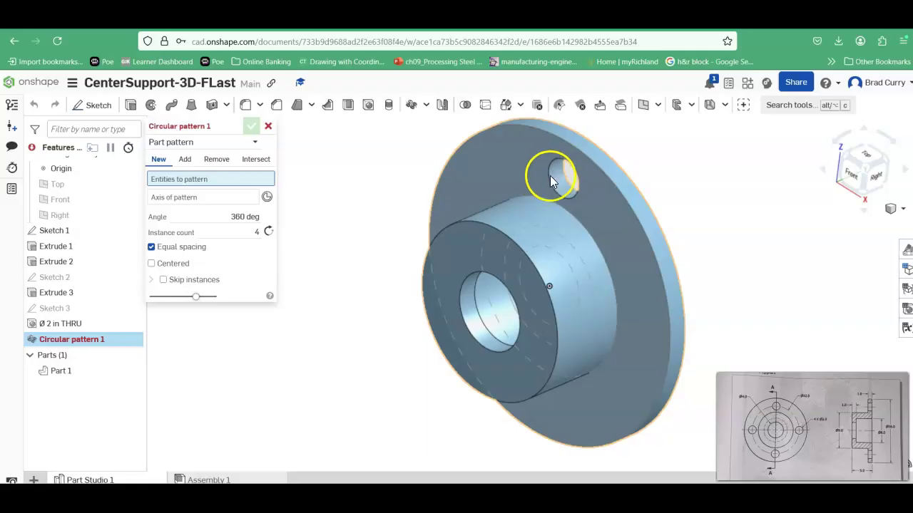
click(225, 140)
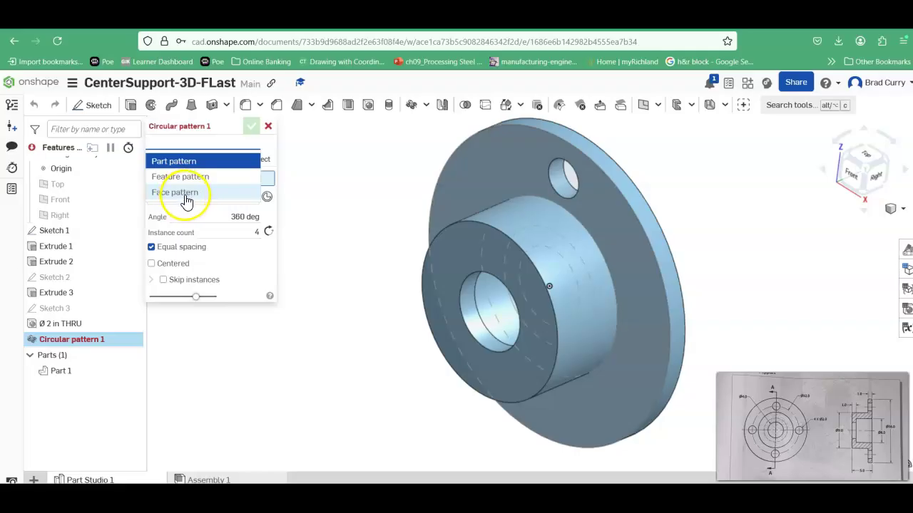
click(194, 179)
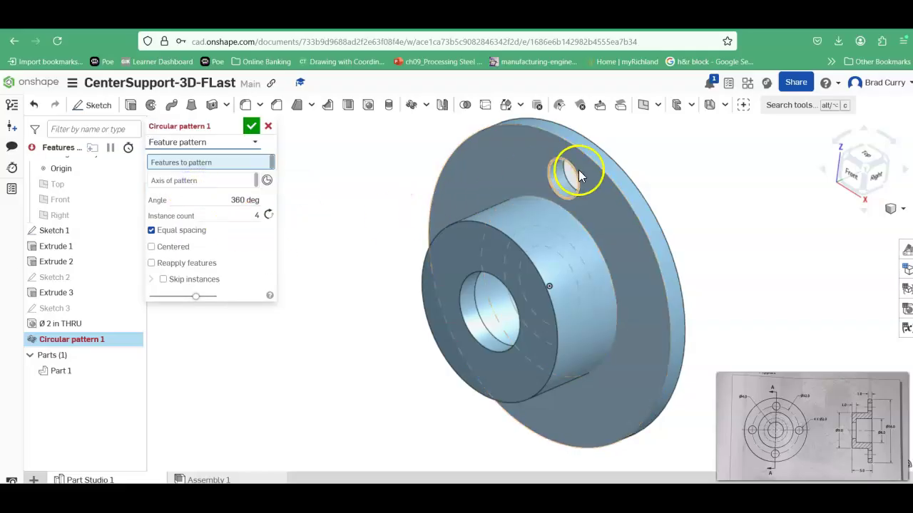
click(556, 173)
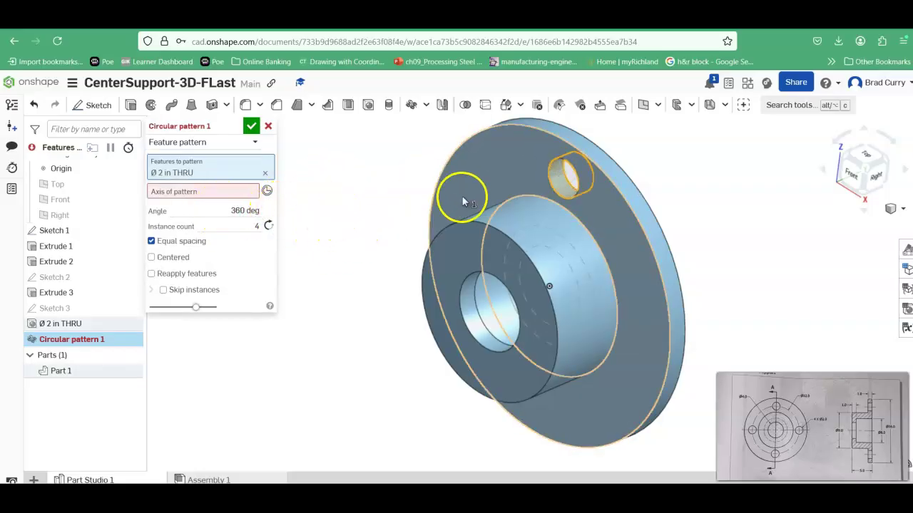
click(457, 289)
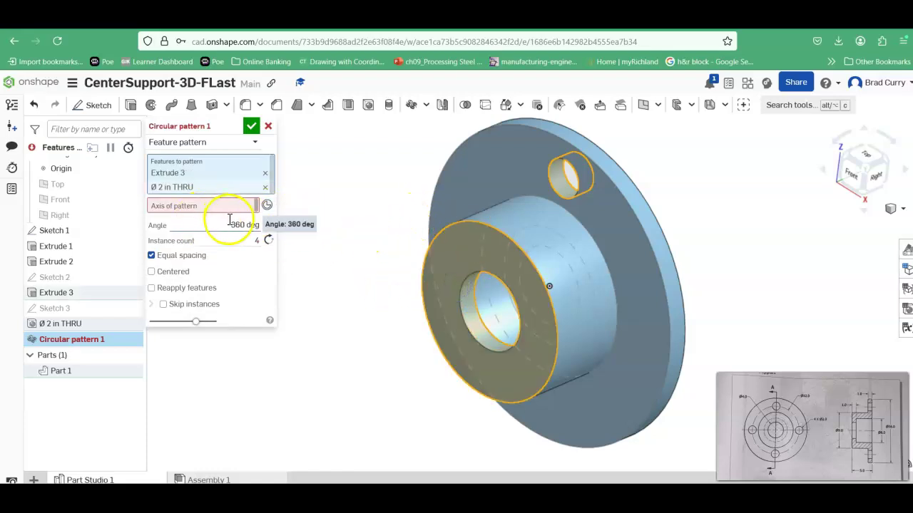
drag(842, 173, 825, 181)
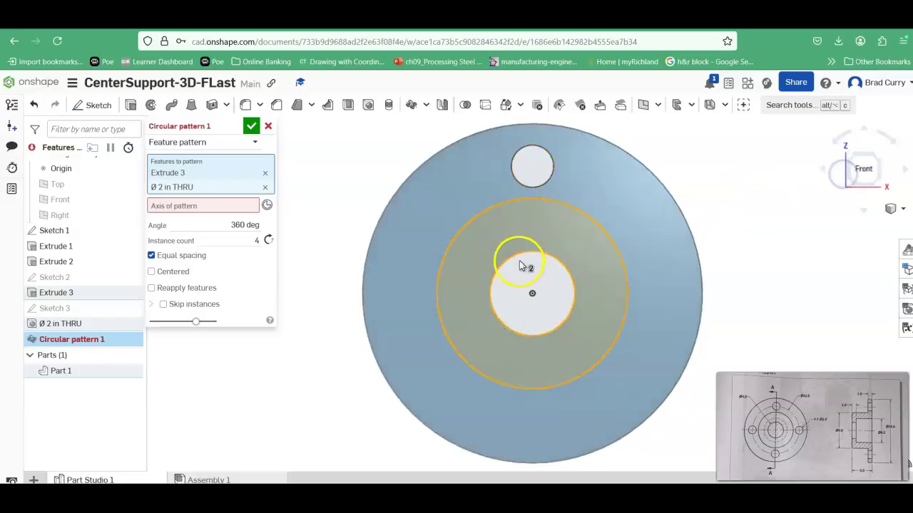
click(498, 275)
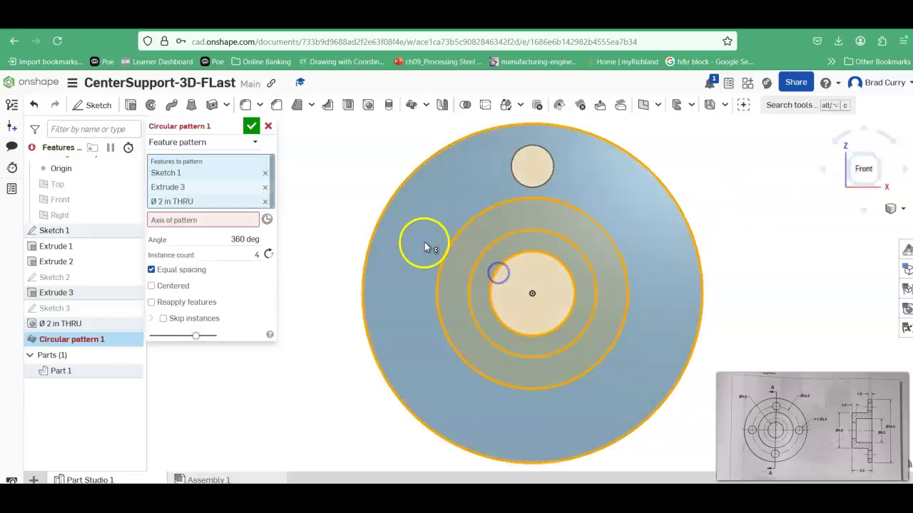
click(264, 173)
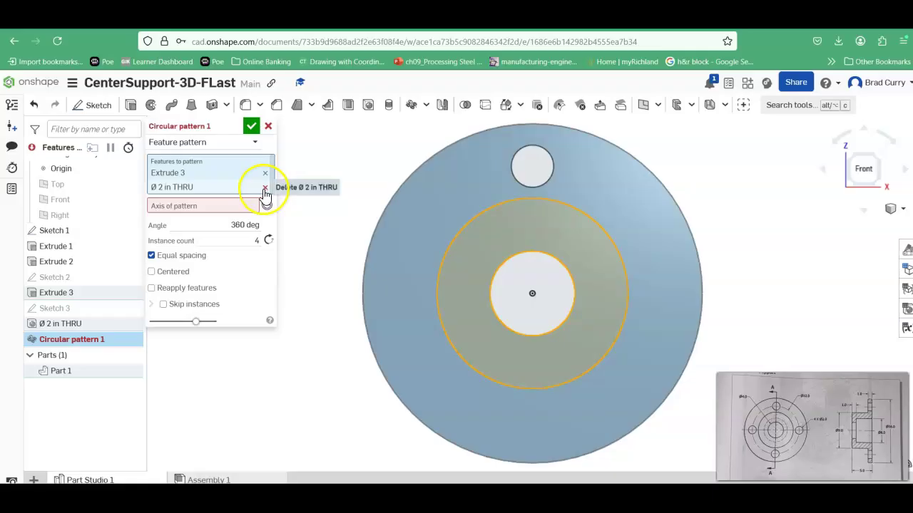
click(265, 188)
click(264, 174)
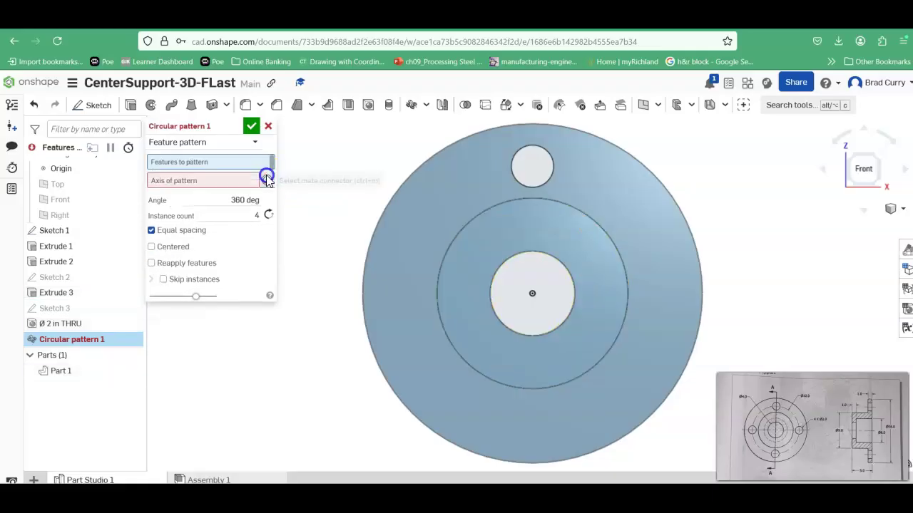
Pattern the 2 in flange hole around the center bore's edge with 4 equally spaced instances over 360 degrees
click(208, 180)
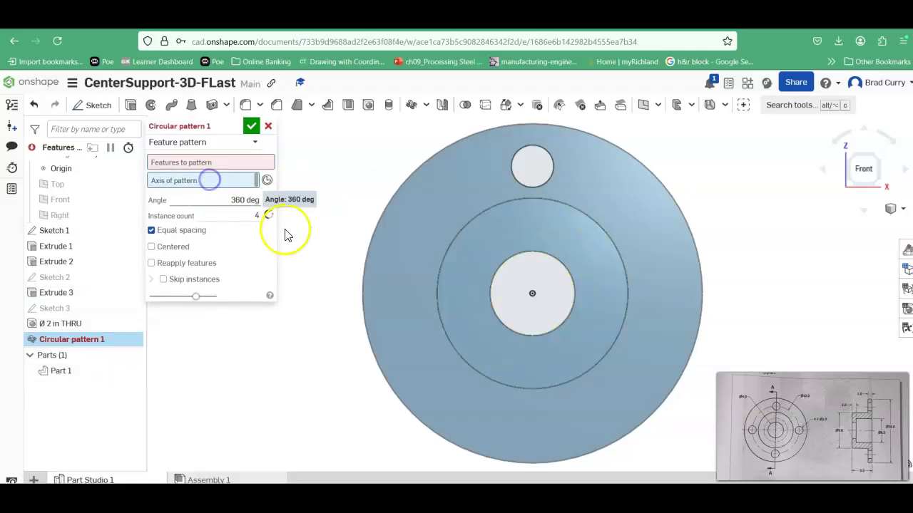
click(507, 263)
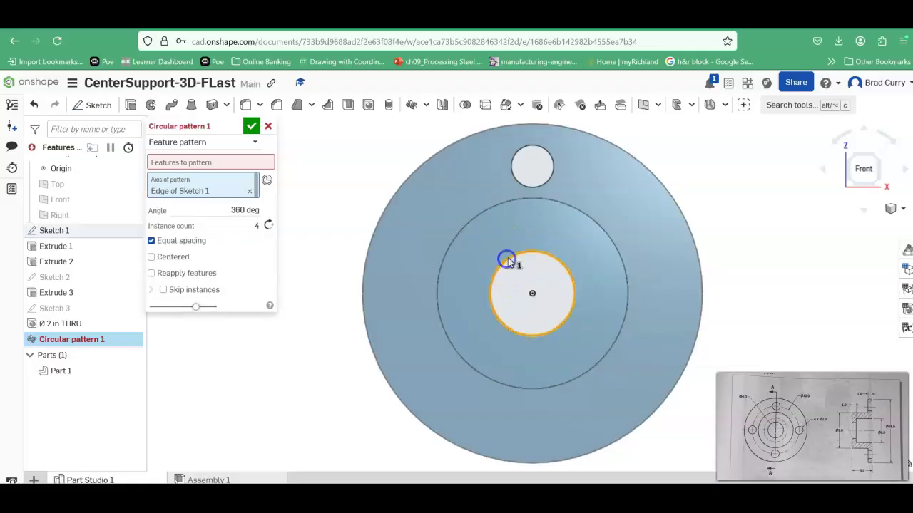
click(210, 164)
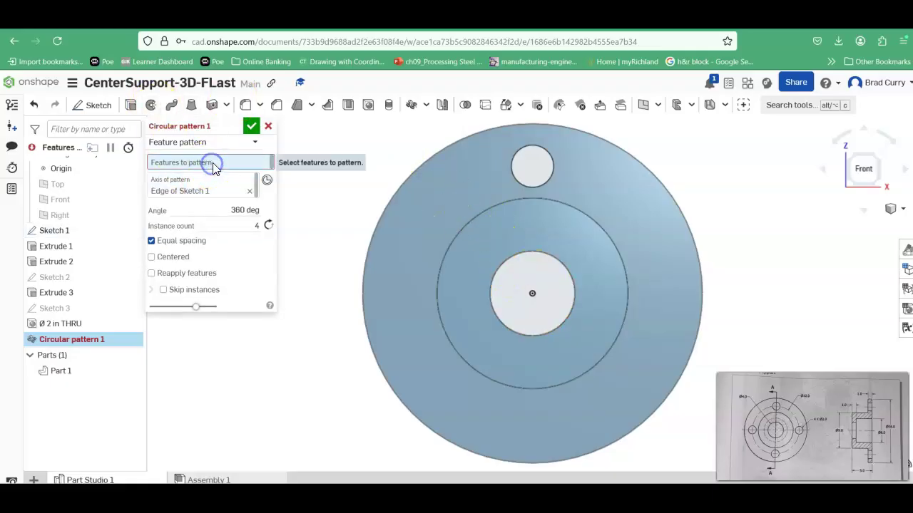
click(518, 151)
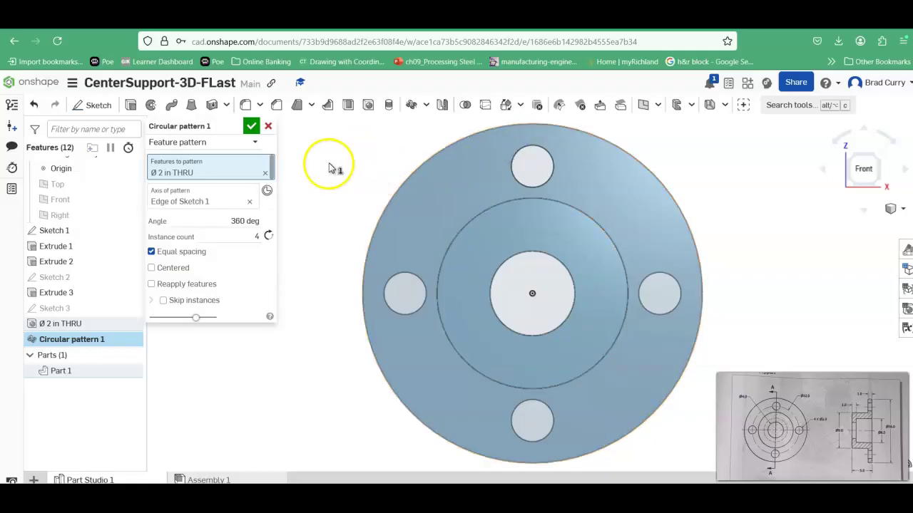
click(251, 126)
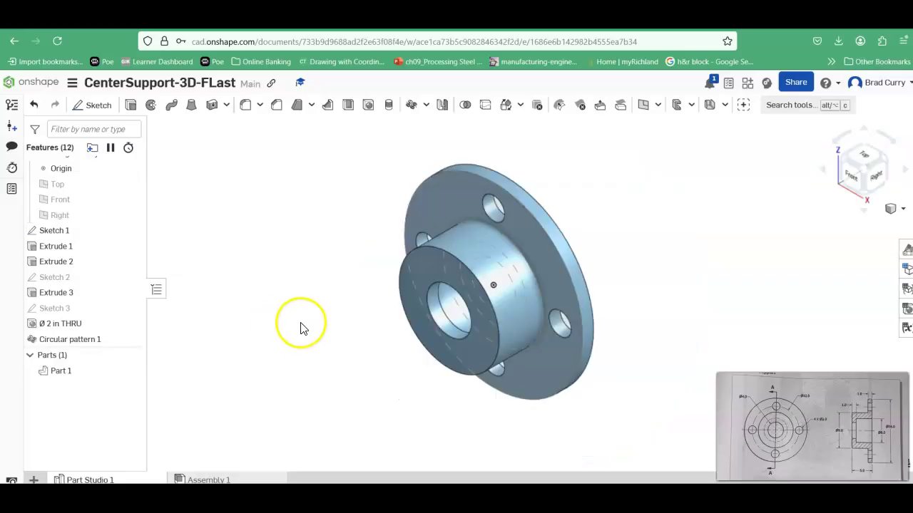
Create a drawing in this document from the ANSI_A_INCH.dwt template with no views
scroll(308, 343, down, 1)
scroll(259, 353, up, 1)
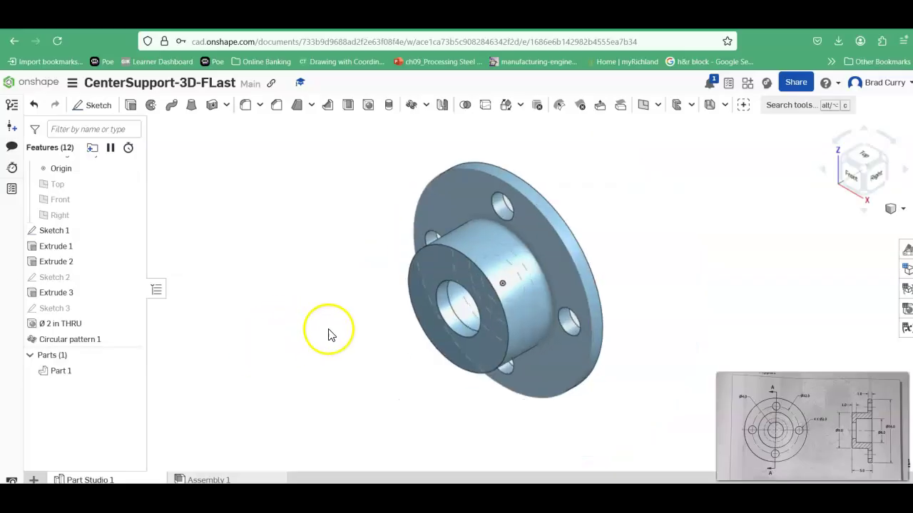
click(36, 480)
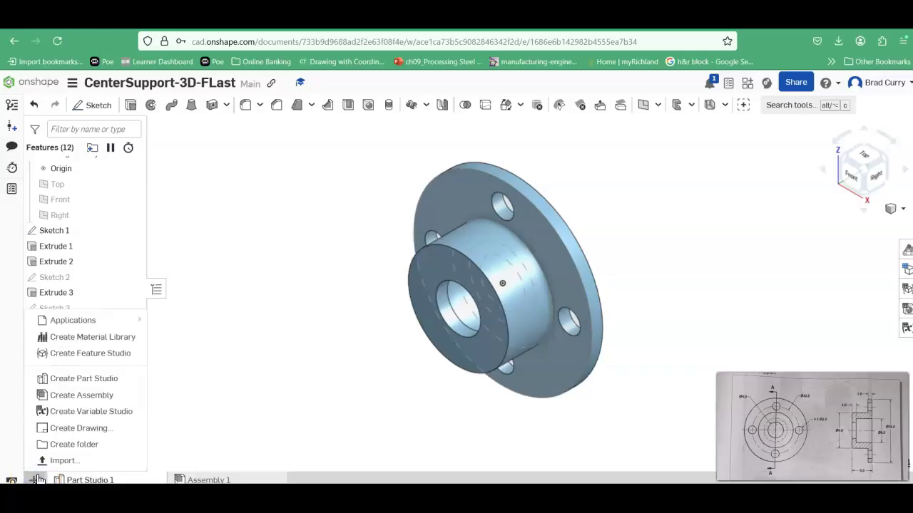
click(78, 428)
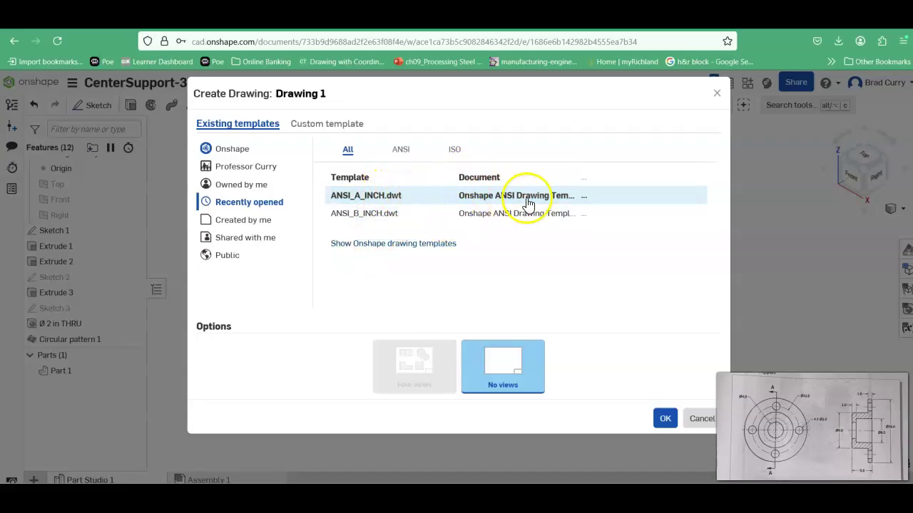
click(365, 215)
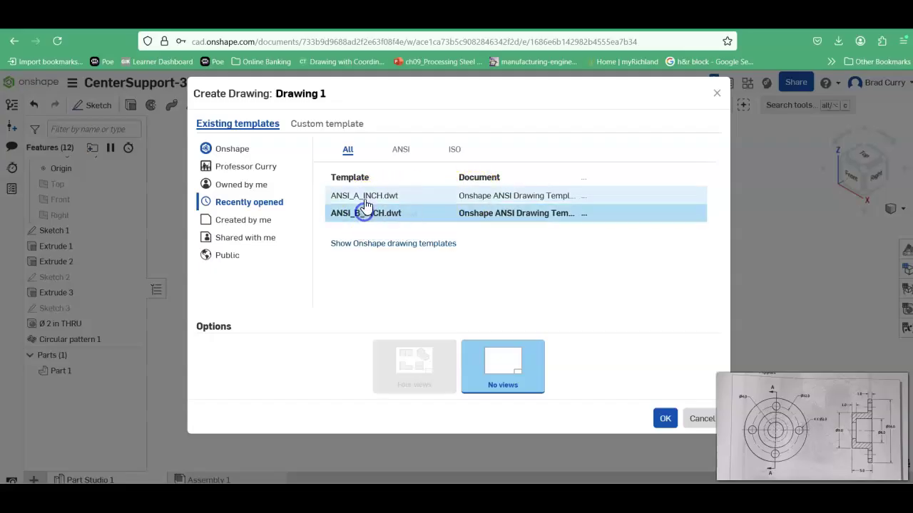
click(364, 201)
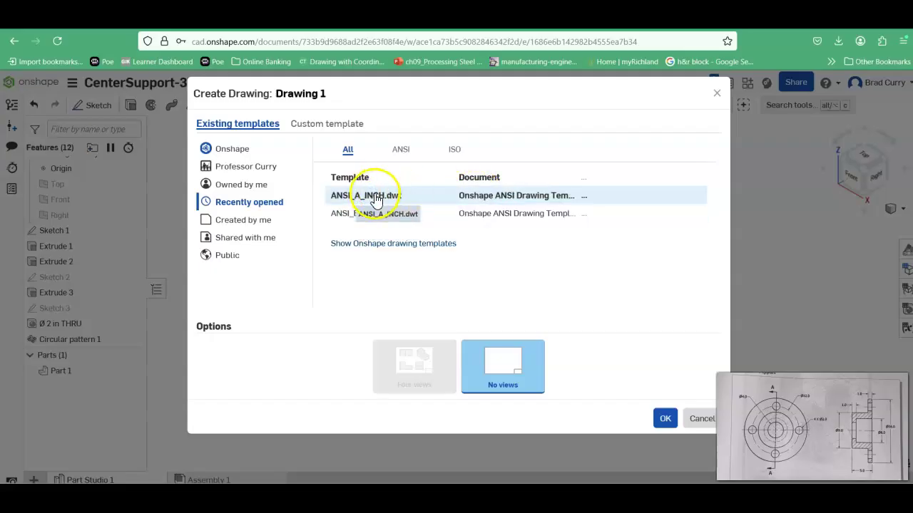
click(663, 420)
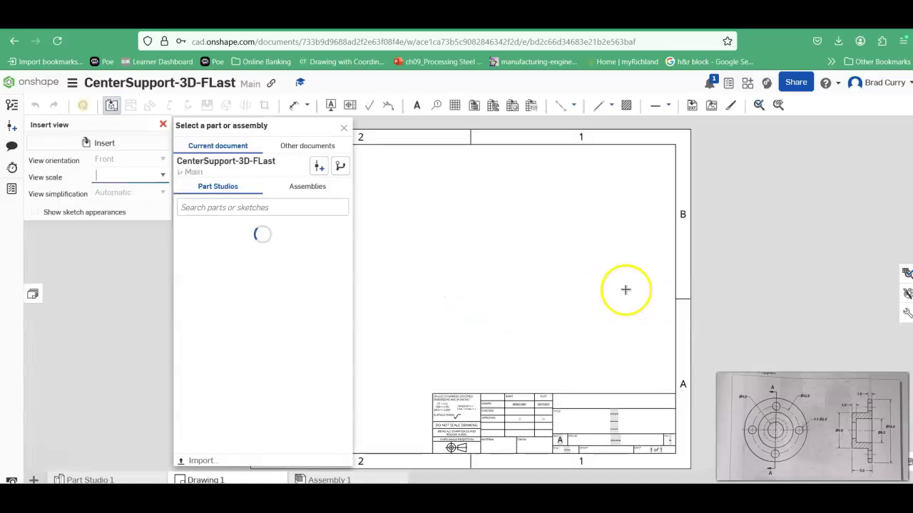
Insert Part 1's front view on the sheet at 1:4 scale and project a right side view beside it
click(229, 263)
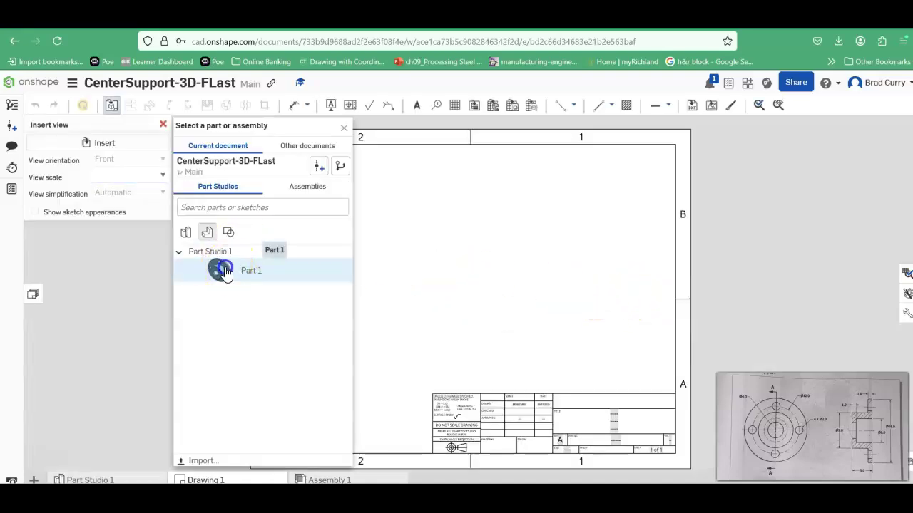
click(386, 275)
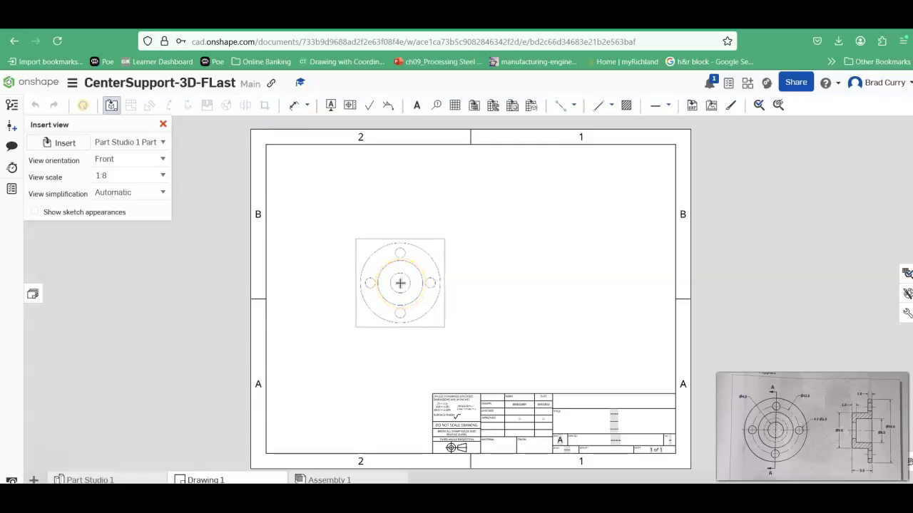
click(368, 268)
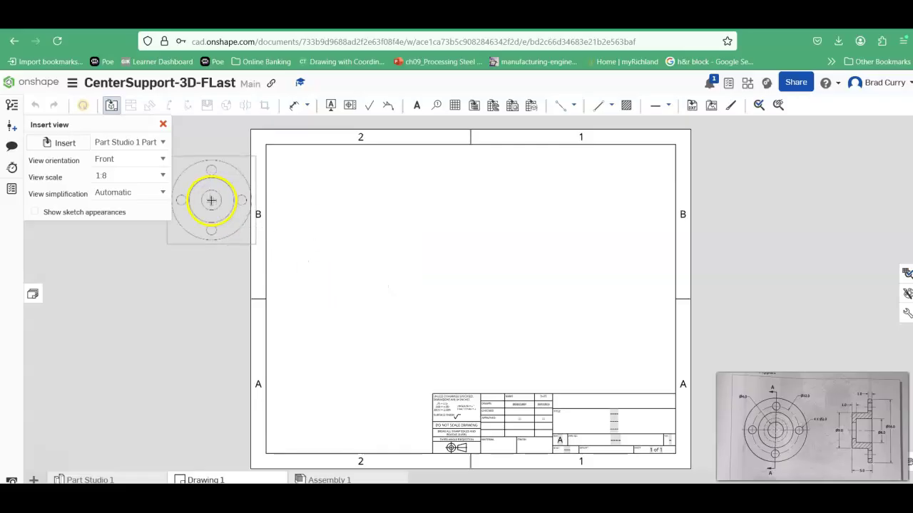
click(163, 176)
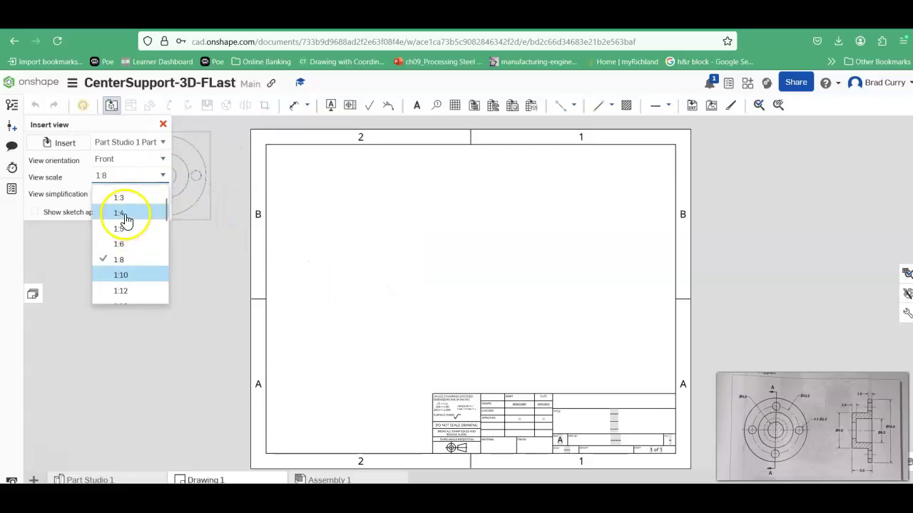
click(120, 214)
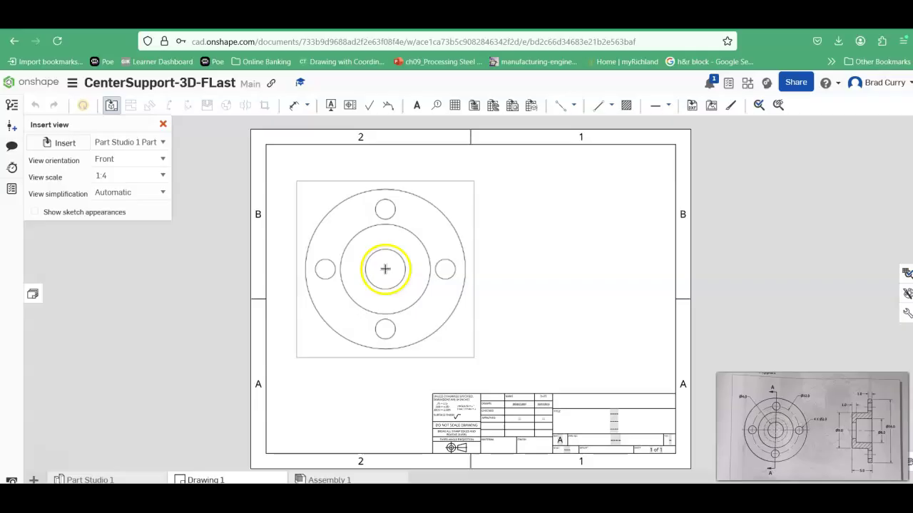
click(385, 269)
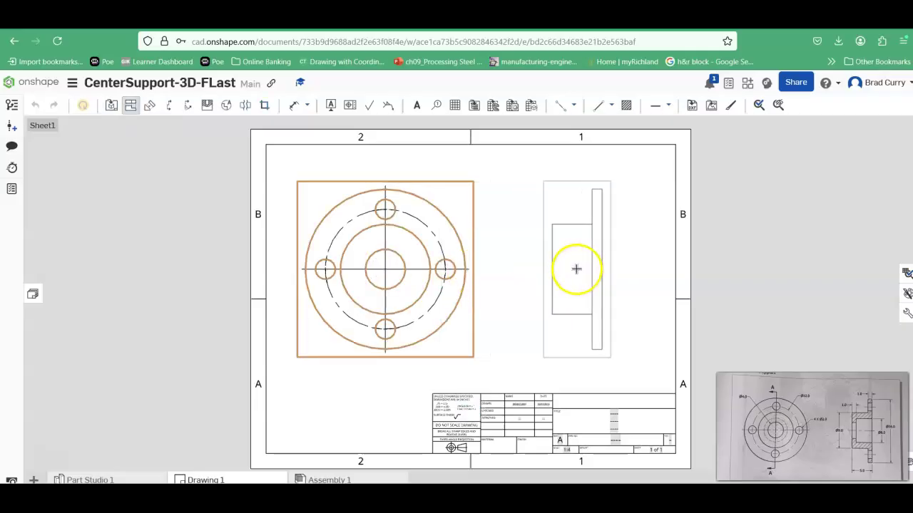
click(582, 269)
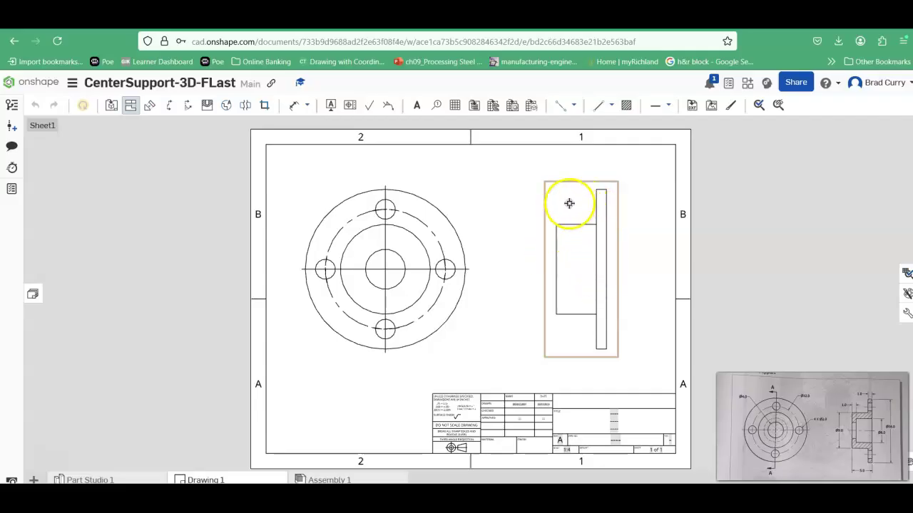
click(612, 194)
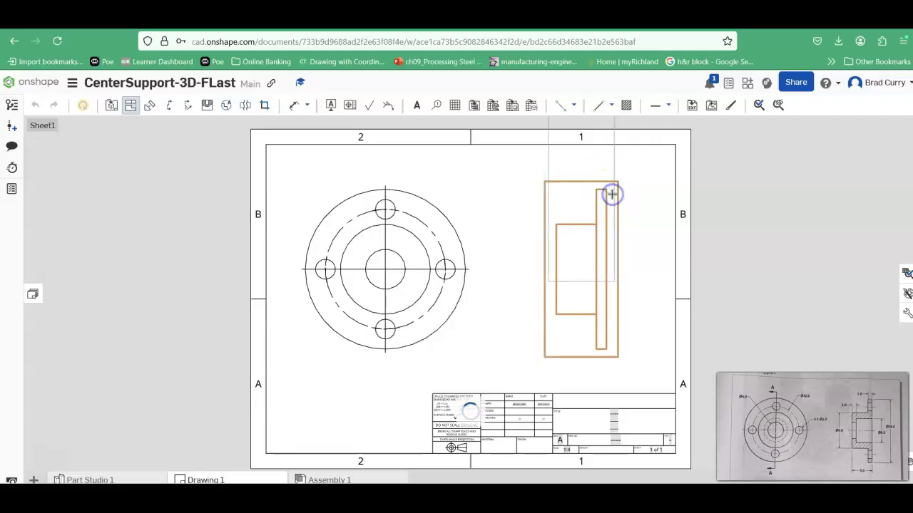
drag(612, 194, 610, 187)
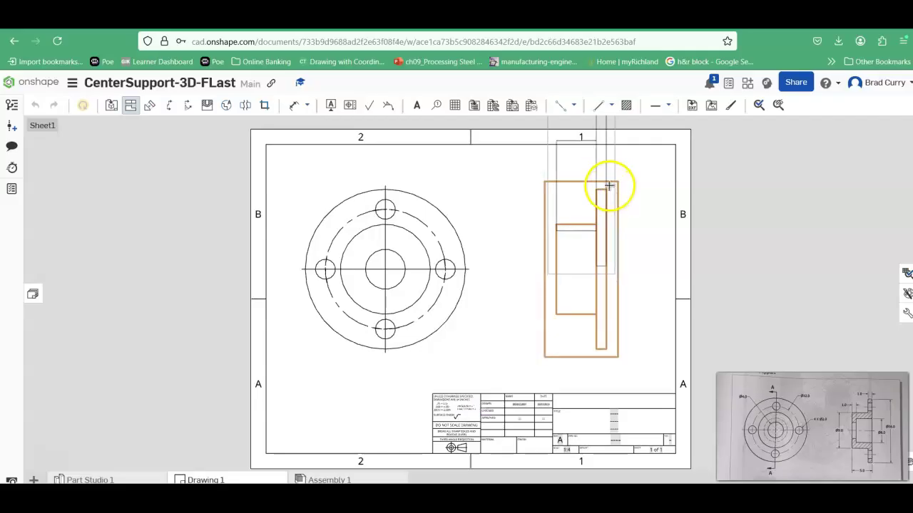
key(Escape)
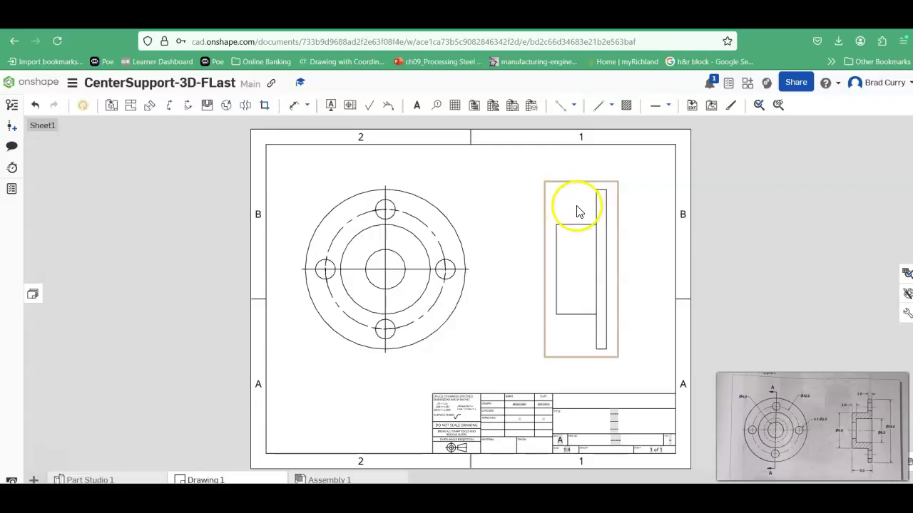
Show the hidden lines in the right side view
right_click(578, 208)
mouse_move(599, 206)
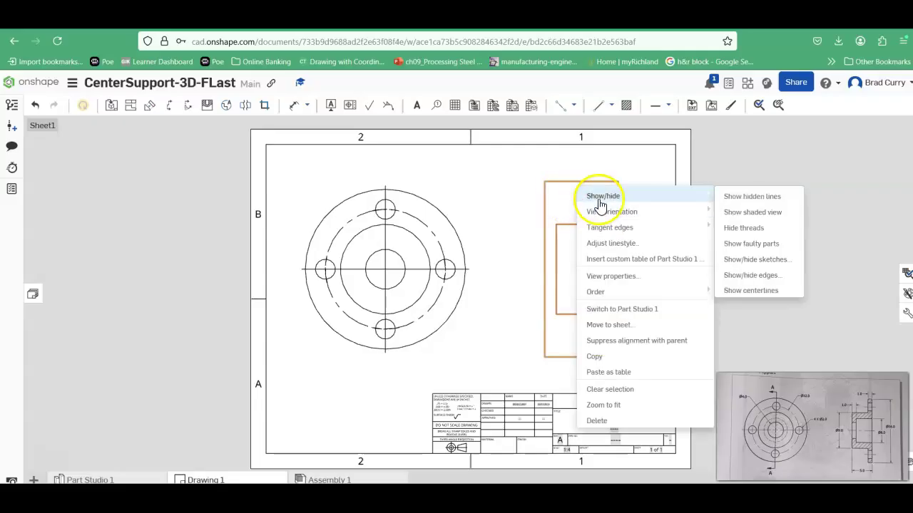
click(761, 201)
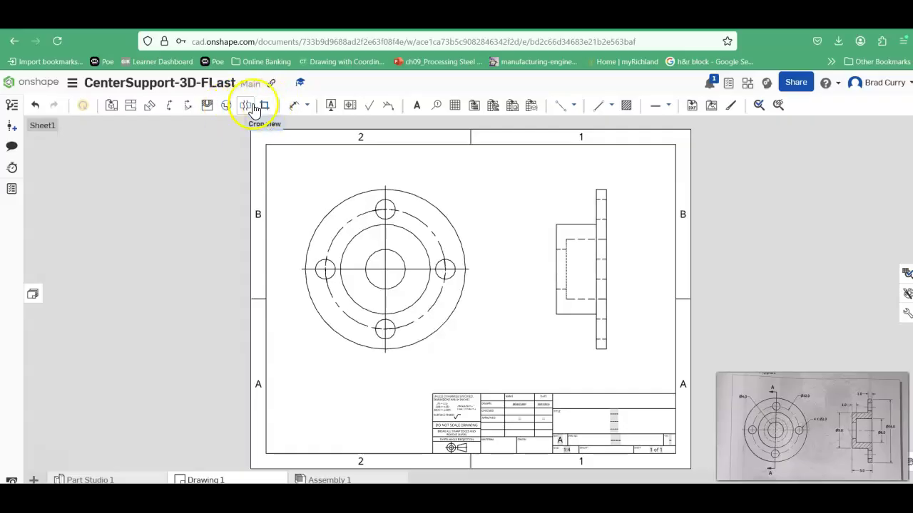
Create vertical section view A from the top to the bottom of the front view's outer circle and place it between the two views
click(170, 109)
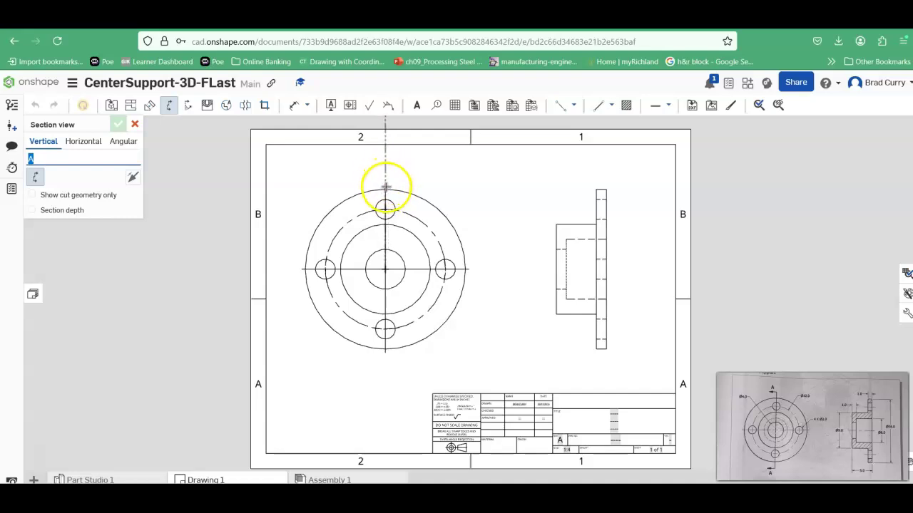
click(385, 189)
click(384, 351)
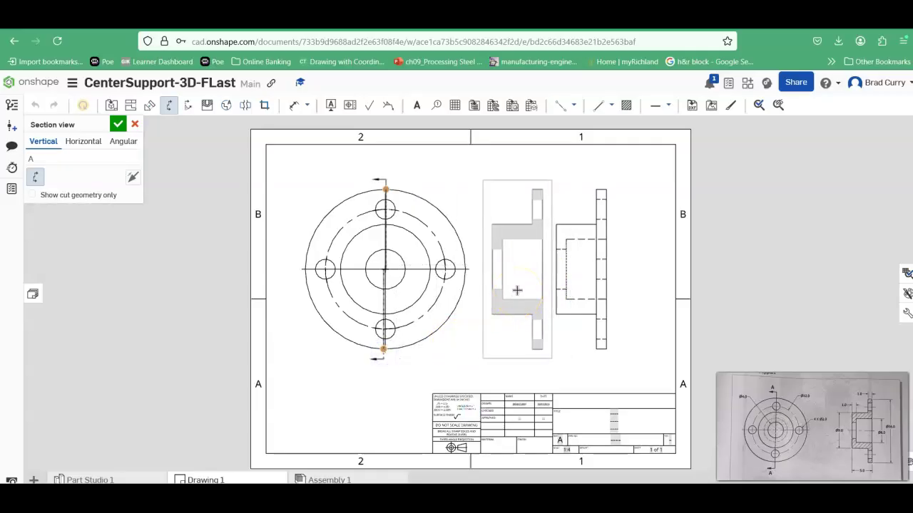
click(515, 290)
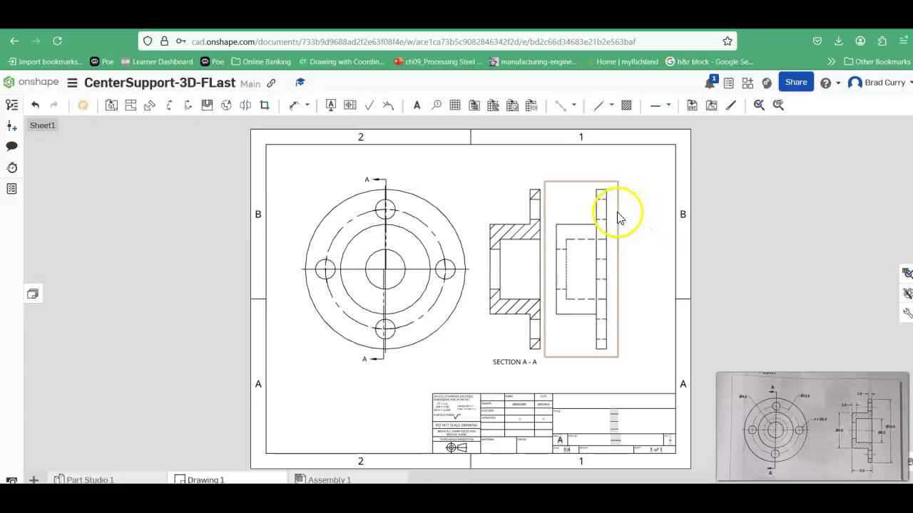
Move the side view farther right and shift the section view slightly right to space the views apart
drag(583, 188, 615, 182)
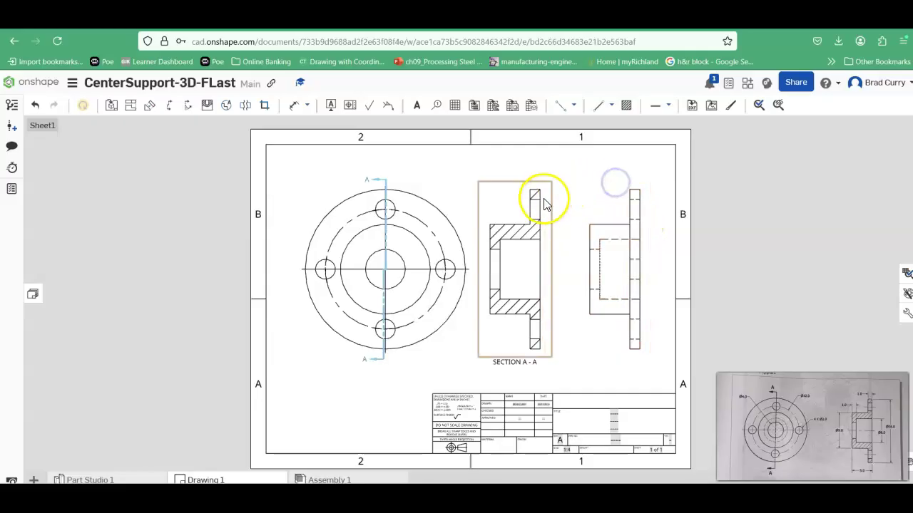
drag(520, 197, 526, 195)
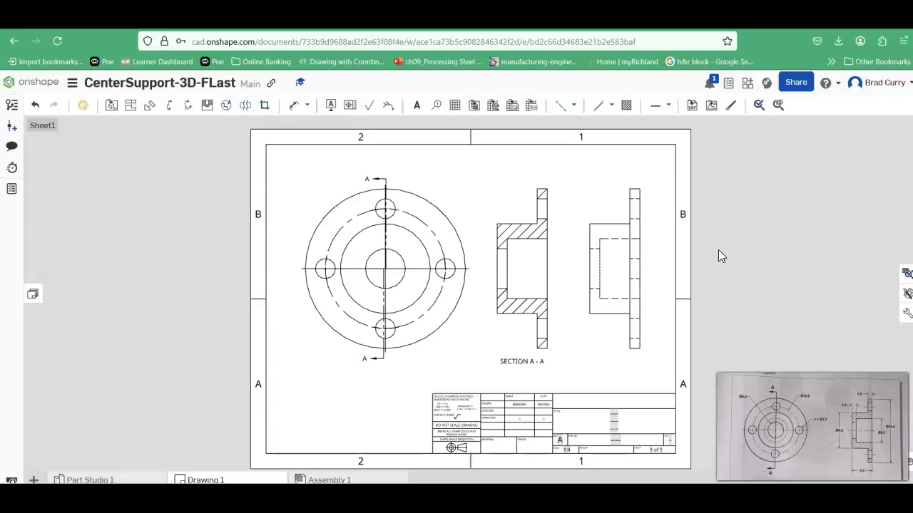
click(521, 316)
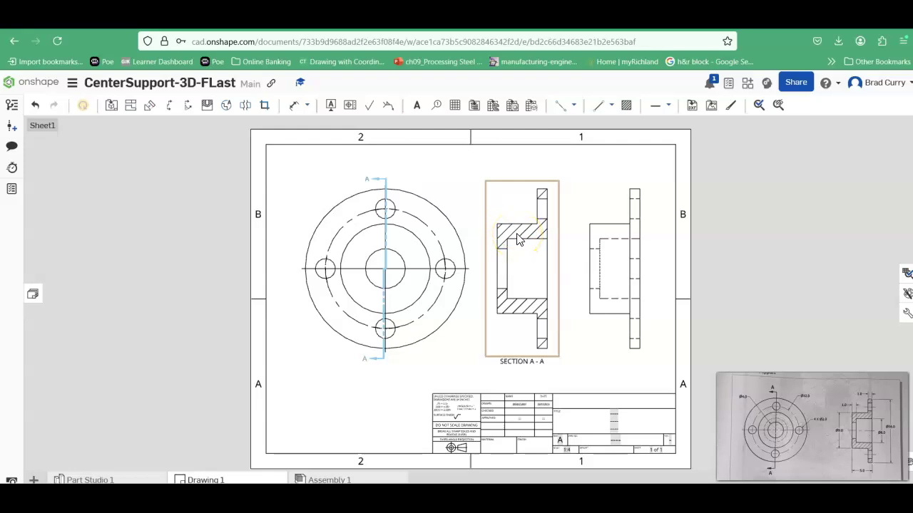
click(386, 186)
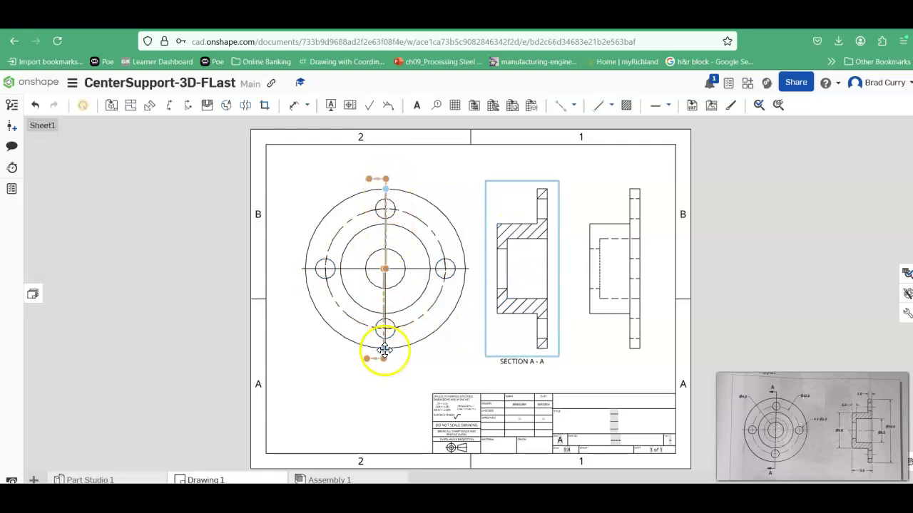
key(Escape)
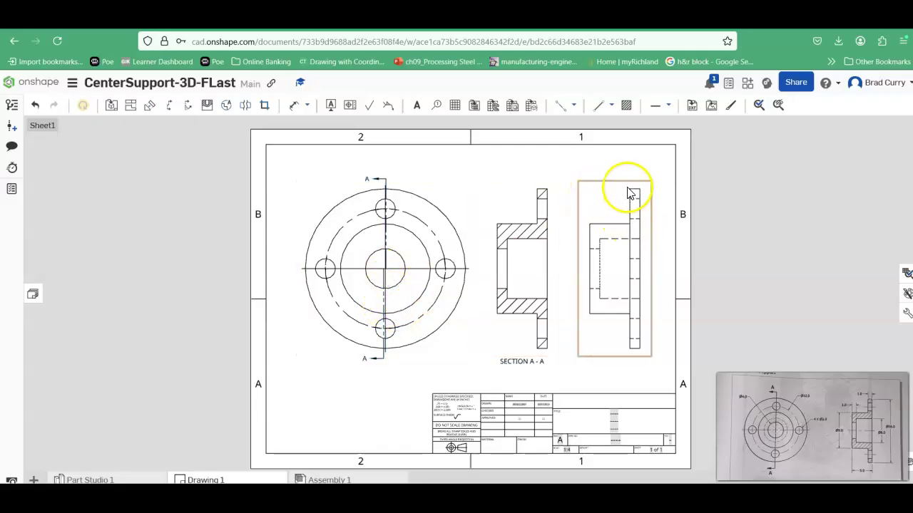